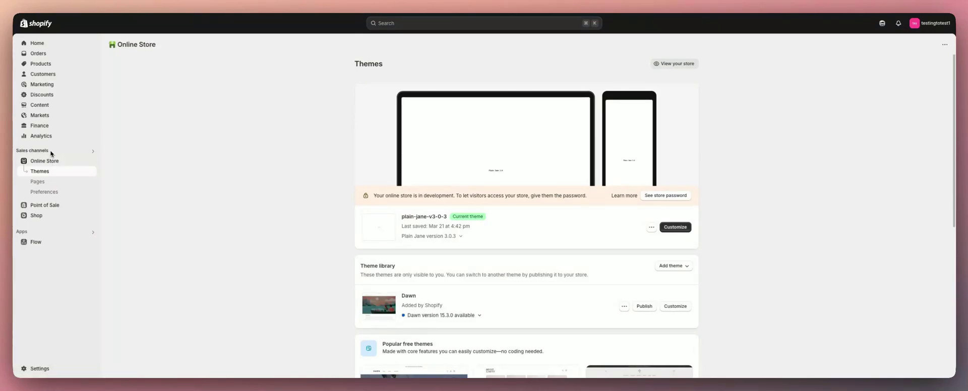
Step: Find the Online Store sales channel with the admin search and open it
{"action": "left_click", "coordinate": [409, 25]}
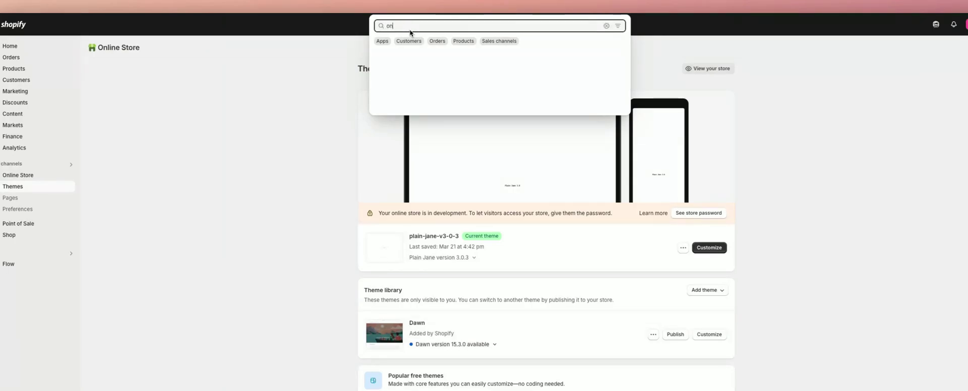
{"action": "type", "text": "onlin"}
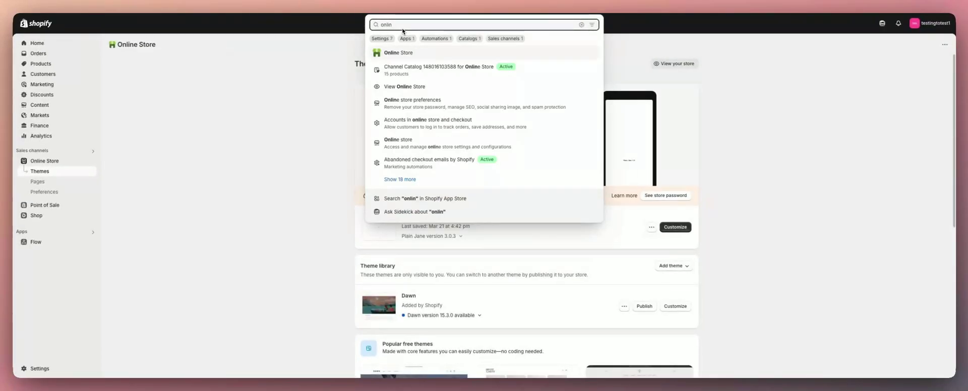
{"action": "left_click", "coordinate": [444, 53]}
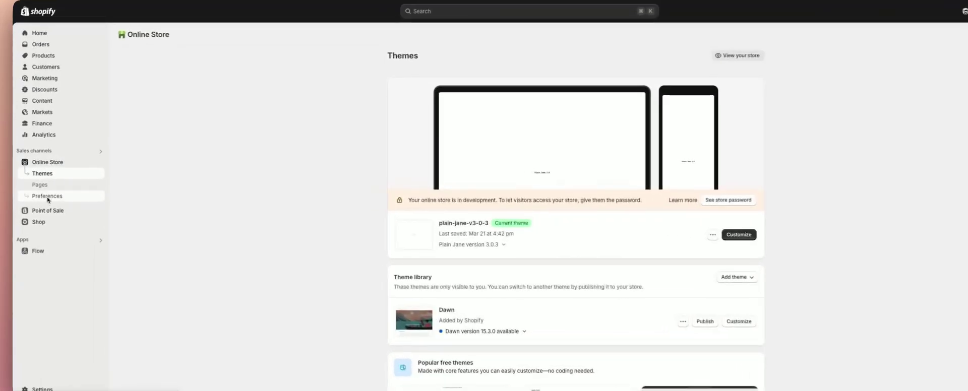
Step: Open the online store preferences and review the store access password, social sharing and redirection settings
{"action": "left_click", "coordinate": [47, 196]}
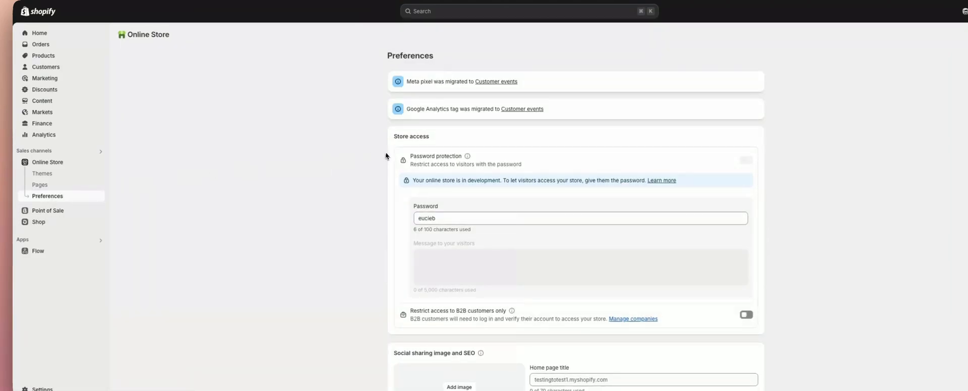
{"action": "scroll", "coordinate": [446, 177], "scroll_direction": "down", "scroll_amount": 2}
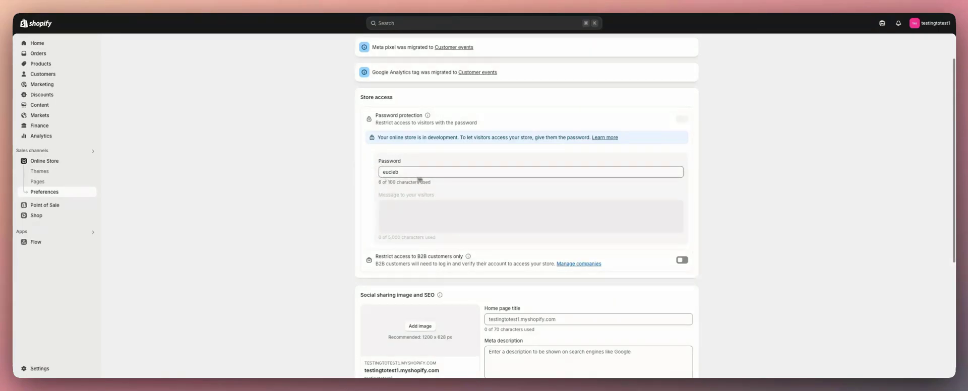
{"action": "scroll", "coordinate": [425, 186], "scroll_direction": "up", "scroll_amount": 1}
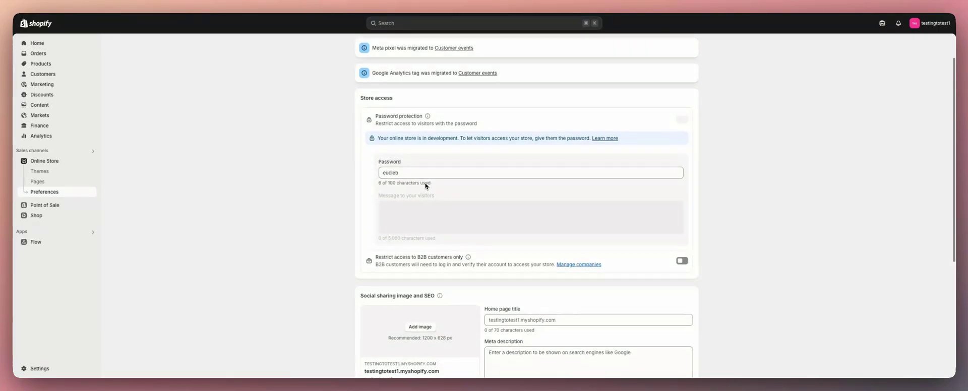
{"action": "scroll", "coordinate": [426, 186], "scroll_direction": "down", "scroll_amount": 1}
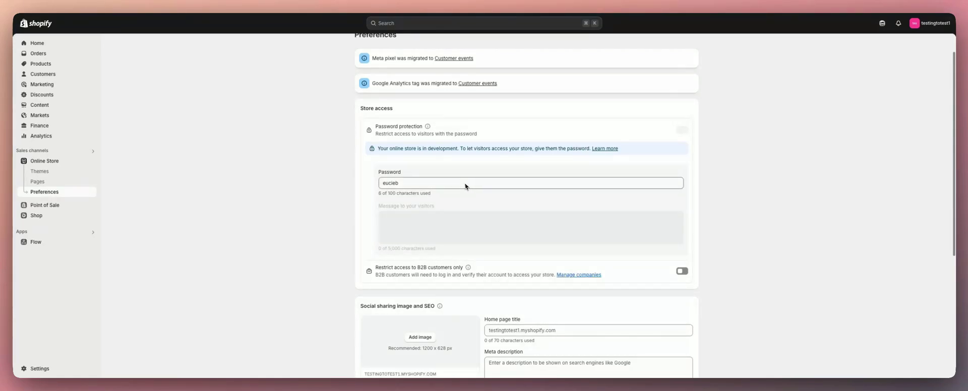
{"action": "scroll", "coordinate": [482, 253], "scroll_direction": "down", "scroll_amount": 4}
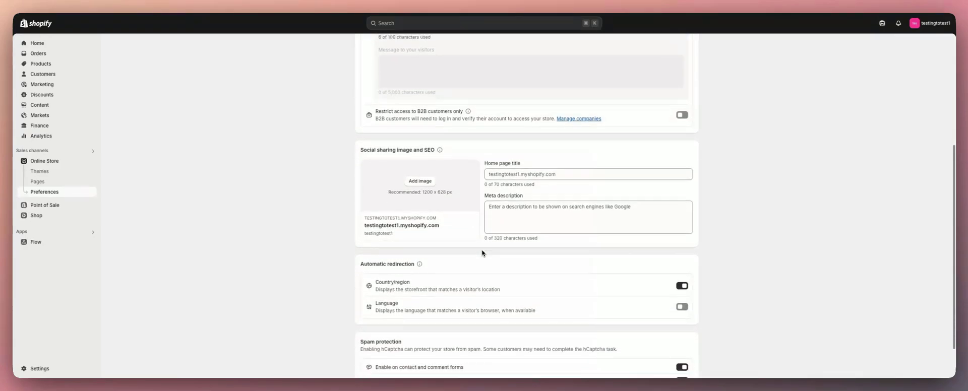
{"action": "scroll", "coordinate": [481, 254], "scroll_direction": "up", "scroll_amount": 5}
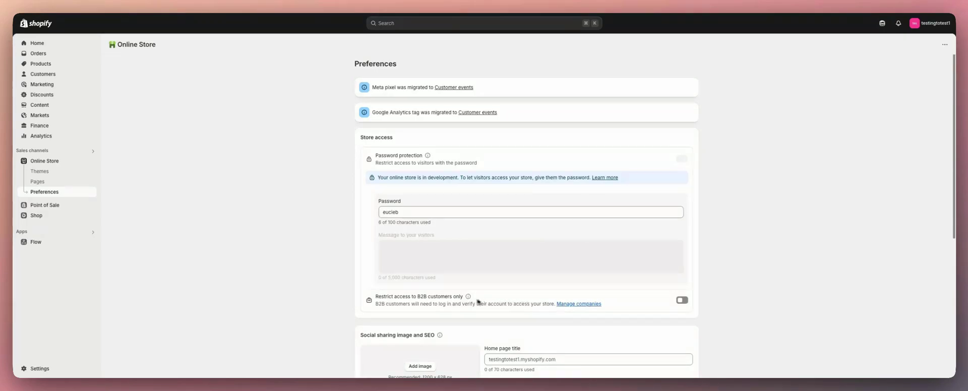
Step: Open the current theme plain-jane-v3-0-3 for customization and switch to the Password page template
{"action": "left_click", "coordinate": [45, 170]}
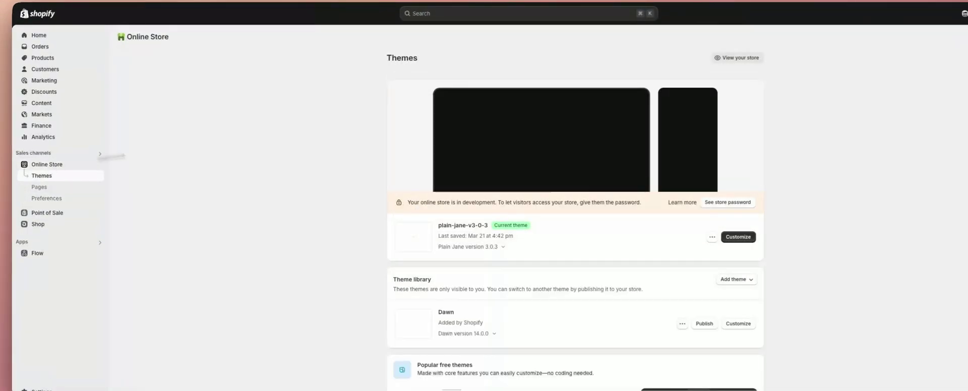
{"action": "left_click", "coordinate": [738, 237]}
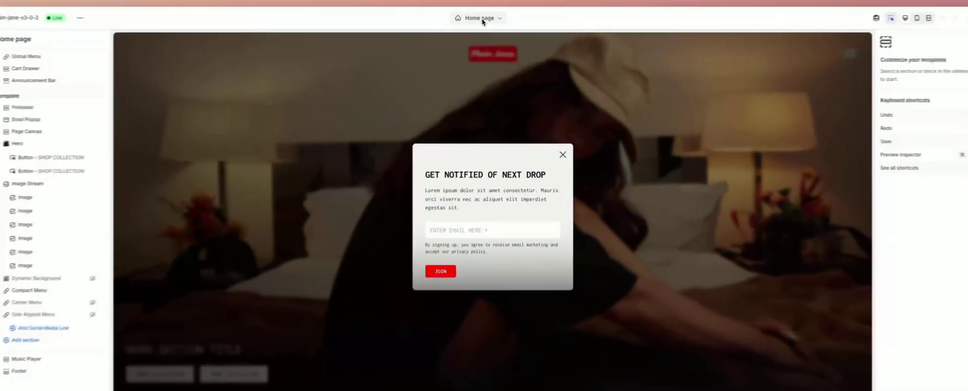
{"action": "left_click", "coordinate": [481, 23]}
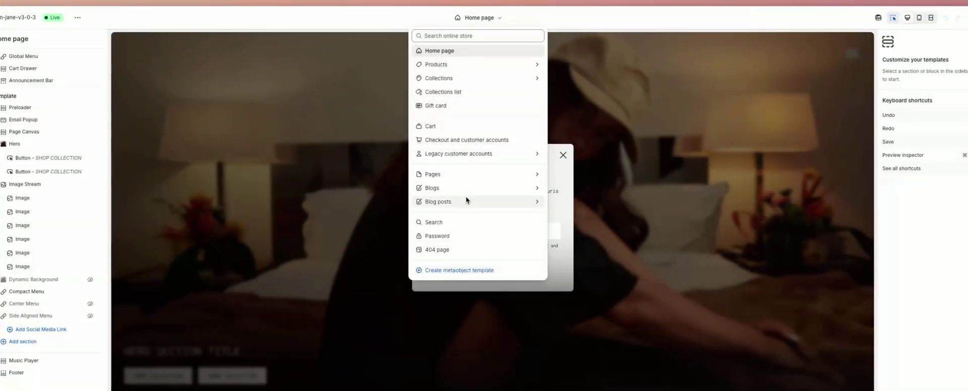
{"action": "left_click", "coordinate": [437, 236]}
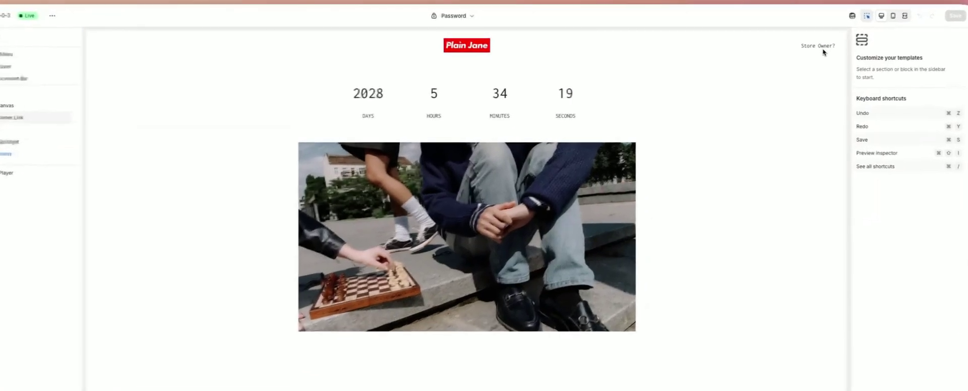
Step: Select the Store Owner Link section in the preview, then open its store password form and close it again
{"action": "left_click", "coordinate": [815, 53]}
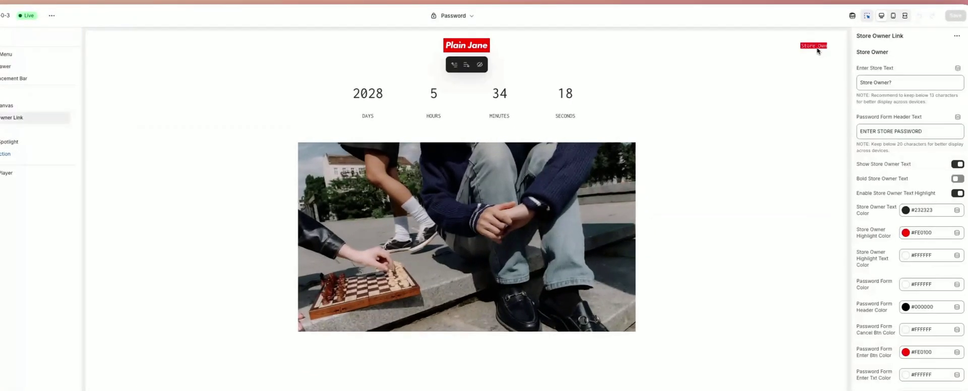
{"action": "left_click", "coordinate": [816, 48]}
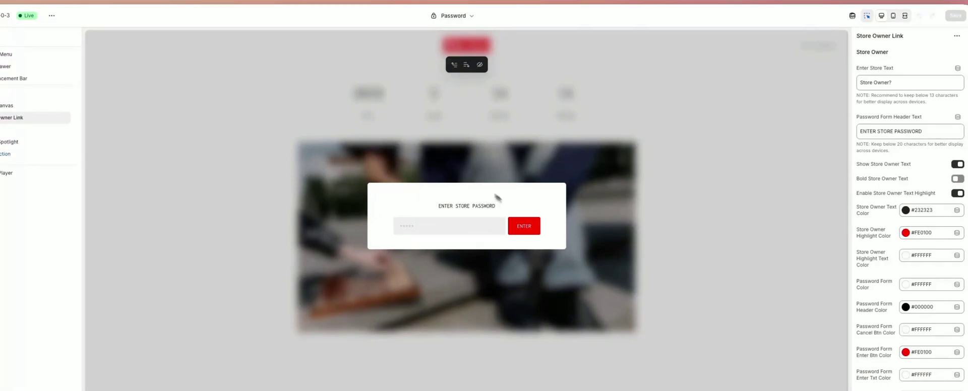
{"action": "left_click", "coordinate": [692, 168]}
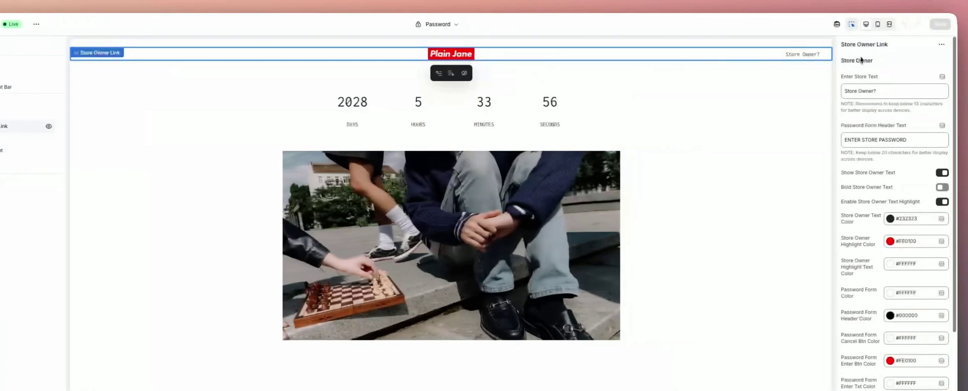
Step: Change the store owner link's text to "Early Access" and save the theme
{"action": "triple_click", "coordinate": [876, 92]}
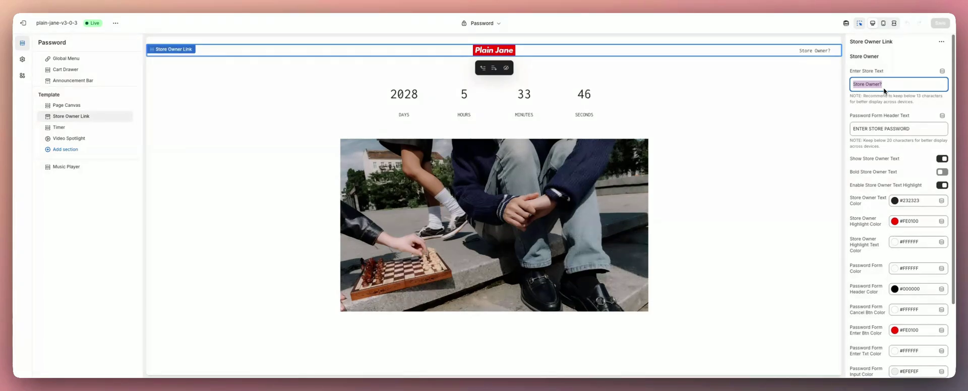
{"action": "type", "text": "Early "}
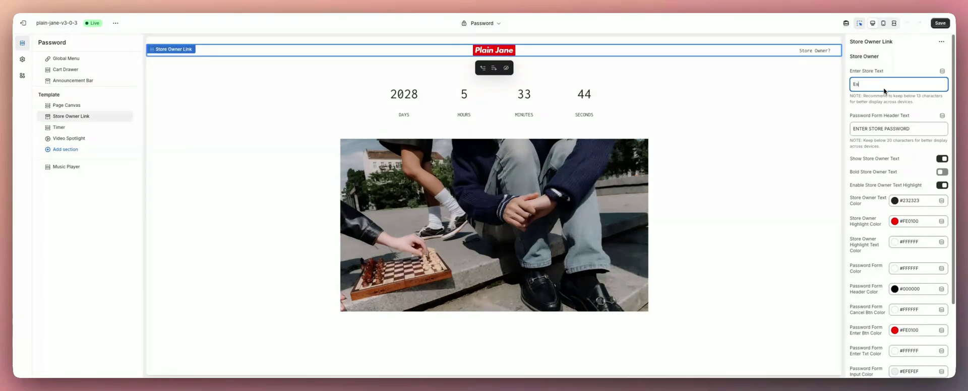
{"action": "type", "text": "acce"}
{"action": "type", "text": "ccess"}
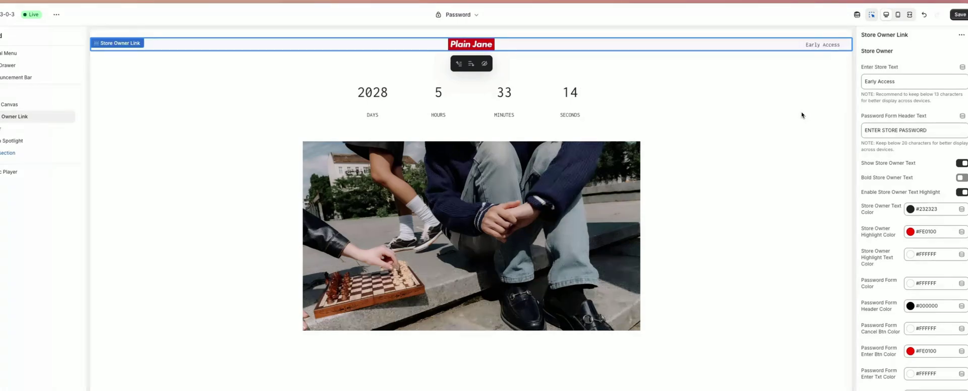
{"action": "left_click", "coordinate": [803, 113]}
{"action": "left_click", "coordinate": [828, 47]}
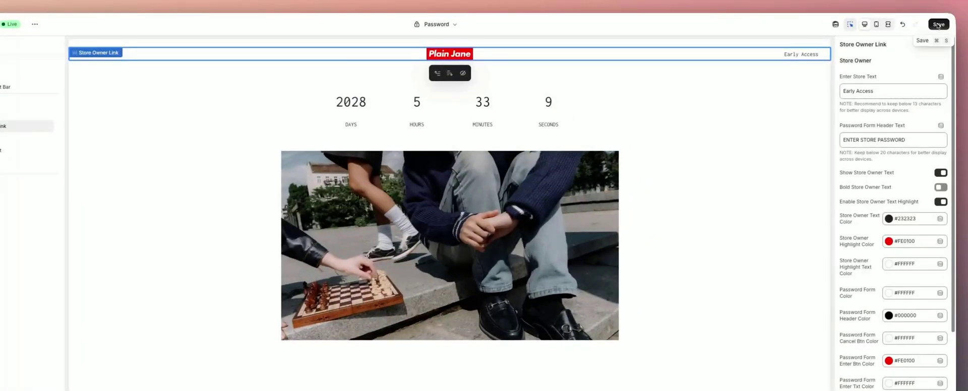
{"action": "left_click", "coordinate": [937, 25]}
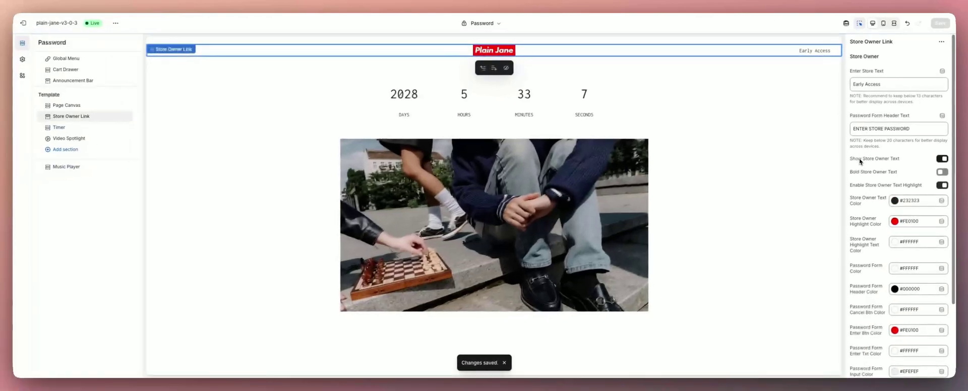
Step: Examine the Store Owner Link's text, colour and opacity settings with the password form open in the preview, then close the form
{"action": "scroll", "coordinate": [851, 175], "scroll_direction": "down", "scroll_amount": 3}
{"action": "scroll", "coordinate": [860, 161], "scroll_direction": "up", "scroll_amount": 5}
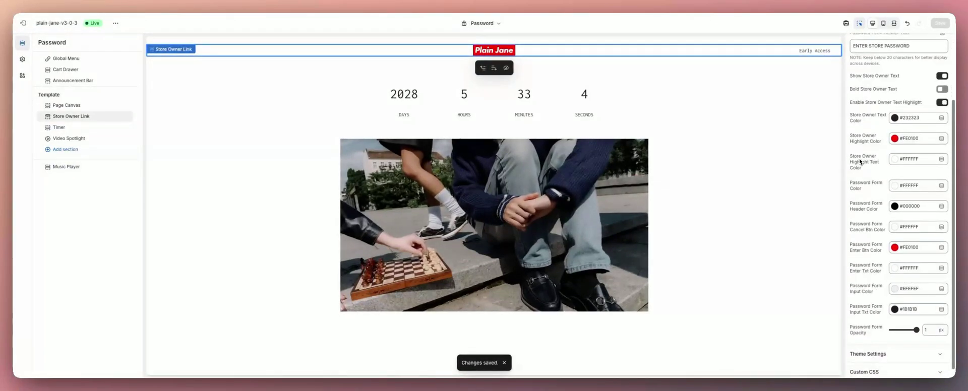
{"action": "left_click", "coordinate": [812, 51]}
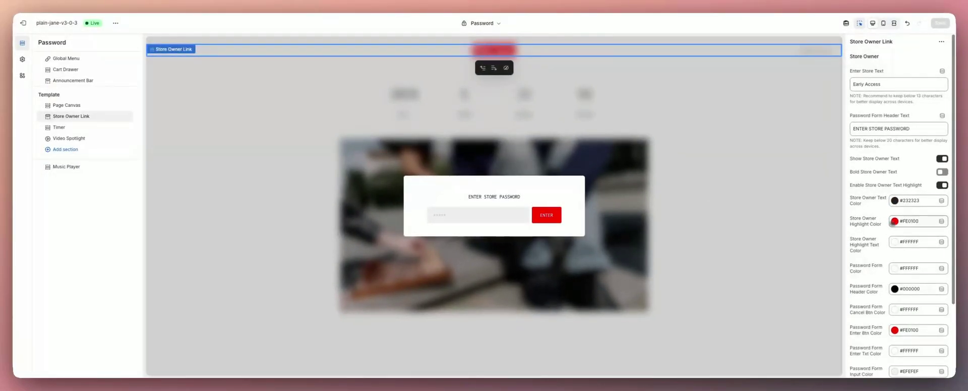
{"action": "scroll", "coordinate": [906, 222], "scroll_direction": "down", "scroll_amount": 4}
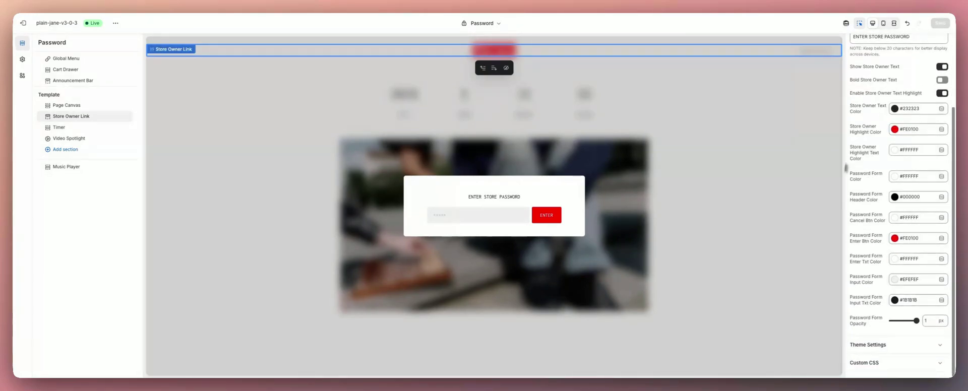
{"action": "scroll", "coordinate": [893, 280], "scroll_direction": "up", "scroll_amount": 3}
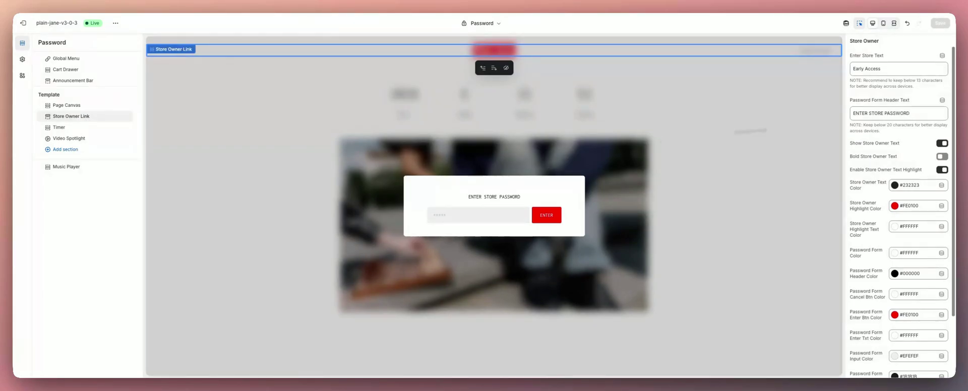
{"action": "scroll", "coordinate": [905, 166], "scroll_direction": "down", "scroll_amount": 3}
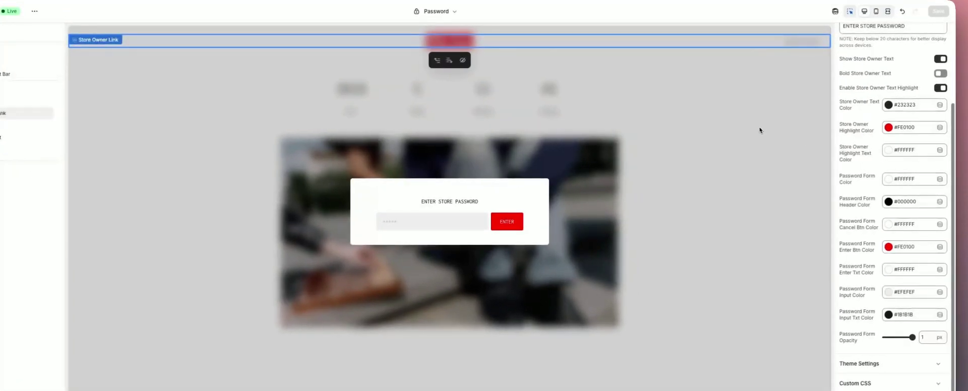
{"action": "left_click", "coordinate": [758, 129]}
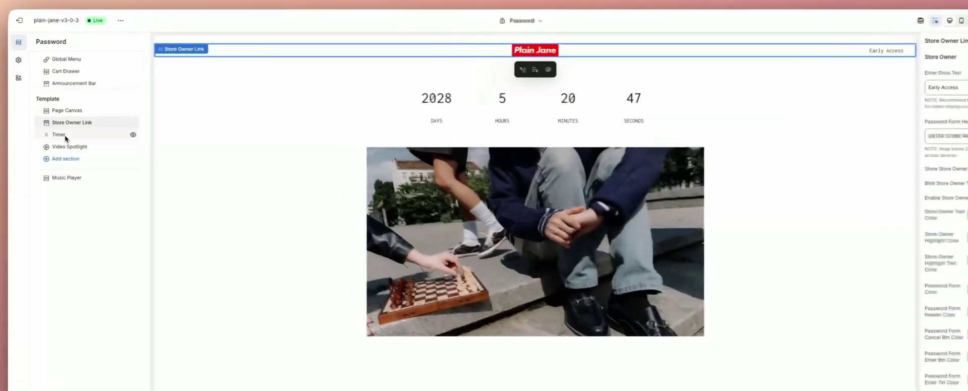
Step: Open the Timer section's settings and read the note on which time zone the countdown deadline must use
{"action": "left_click", "coordinate": [64, 127]}
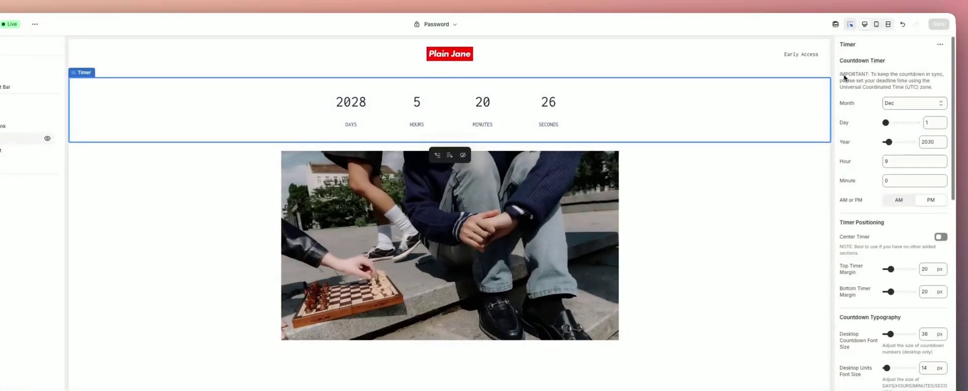
{"action": "left_click_drag", "start_coordinate": [840, 76], "coordinate": [936, 91]}
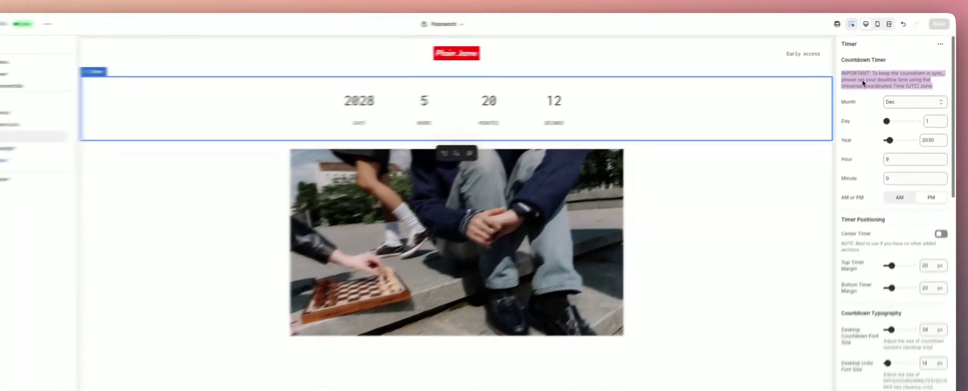
{"action": "left_click", "coordinate": [862, 75]}
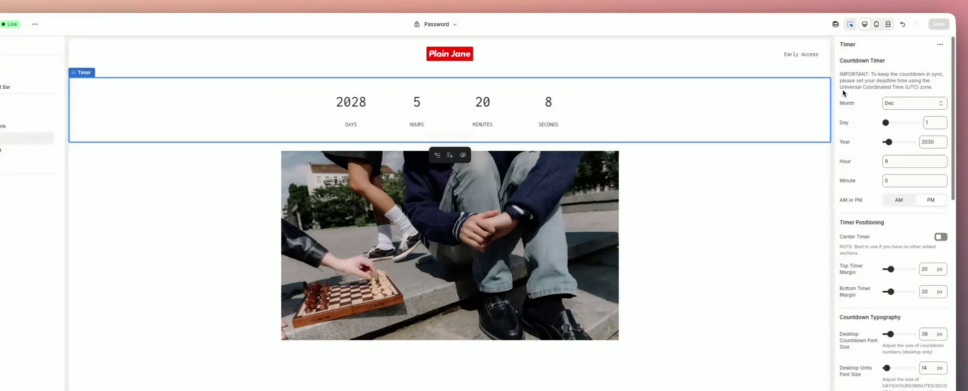
{"action": "left_click_drag", "start_coordinate": [842, 90], "coordinate": [920, 89]}
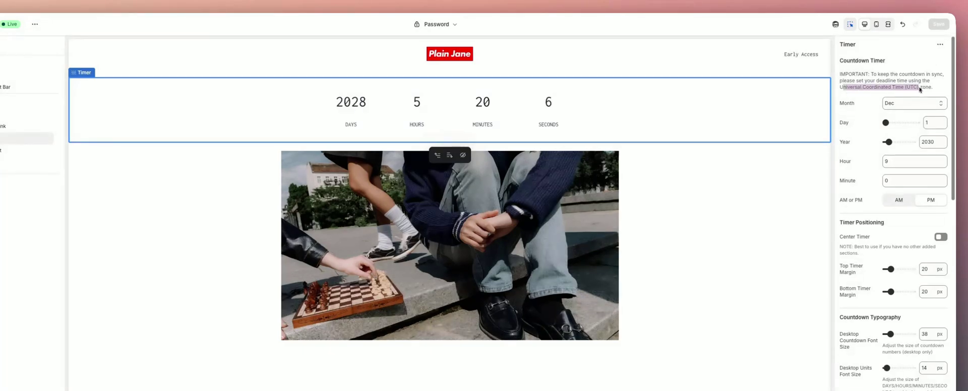
{"action": "left_click", "coordinate": [862, 90]}
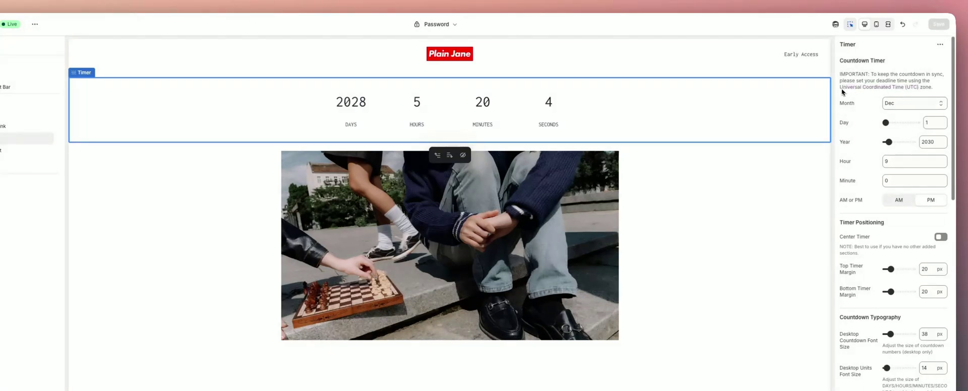
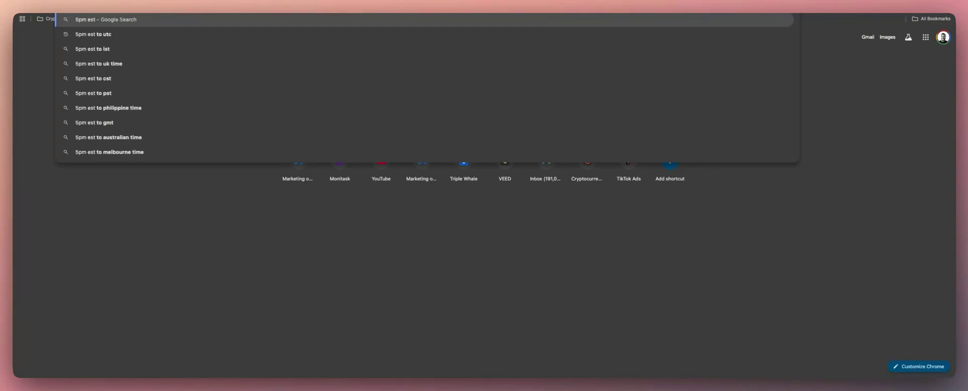
Step: Look up the conversion "5pm est to utc" on Google in the browser
{"action": "type", "text": "to utc"}
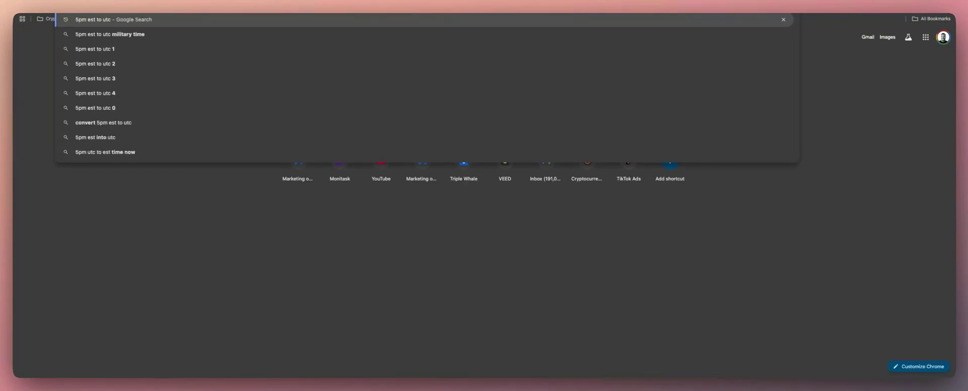
{"action": "key", "text": "Return"}
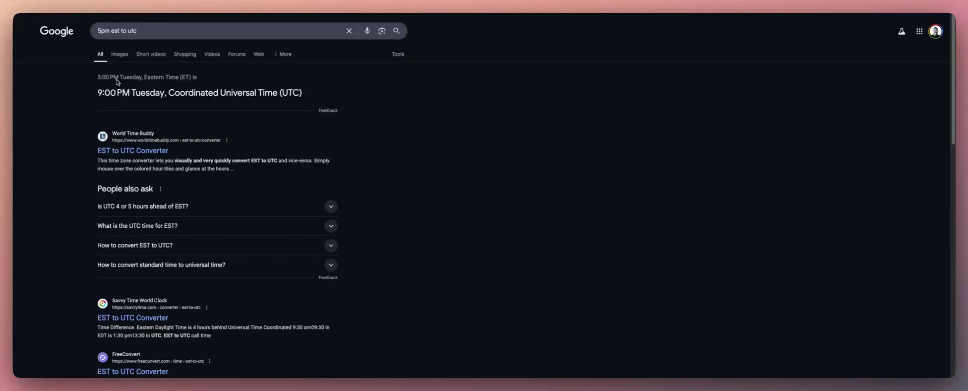
Step: Check the converted UTC time on Google, return to the Shopify theme editor and set the countdown deadline's date to May 13, 2025
{"action": "left_click_drag", "start_coordinate": [97, 94], "coordinate": [164, 95]}
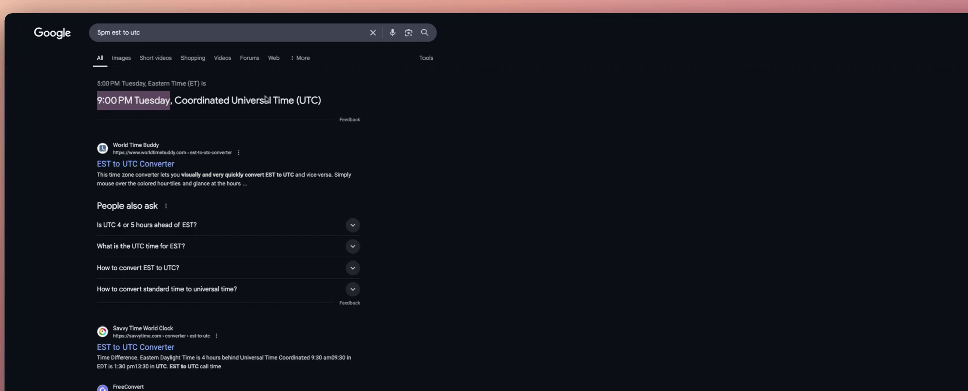
{"action": "left_click", "coordinate": [108, 102]}
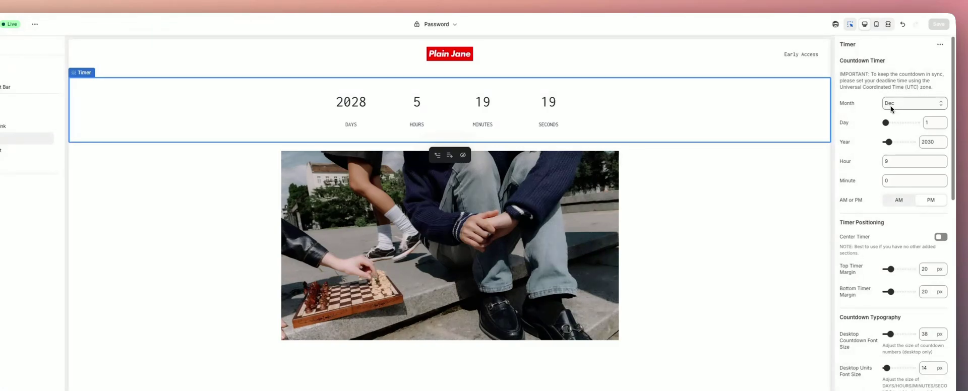
{"action": "left_click", "coordinate": [890, 106]}
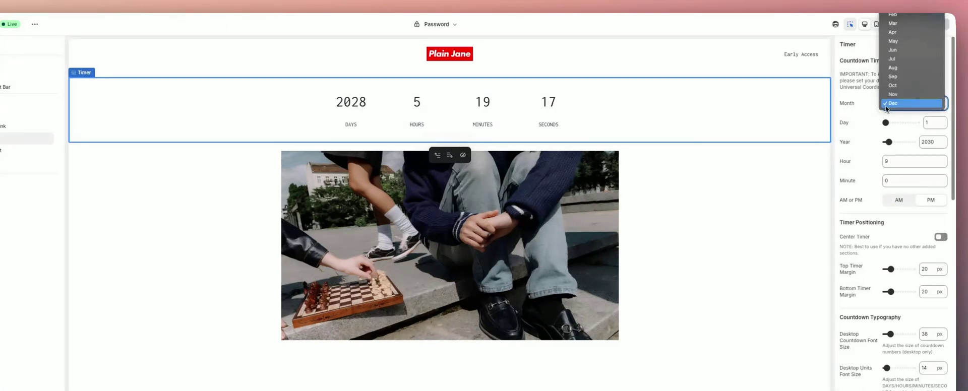
{"action": "left_click", "coordinate": [893, 41]}
{"action": "left_click", "coordinate": [929, 124]}
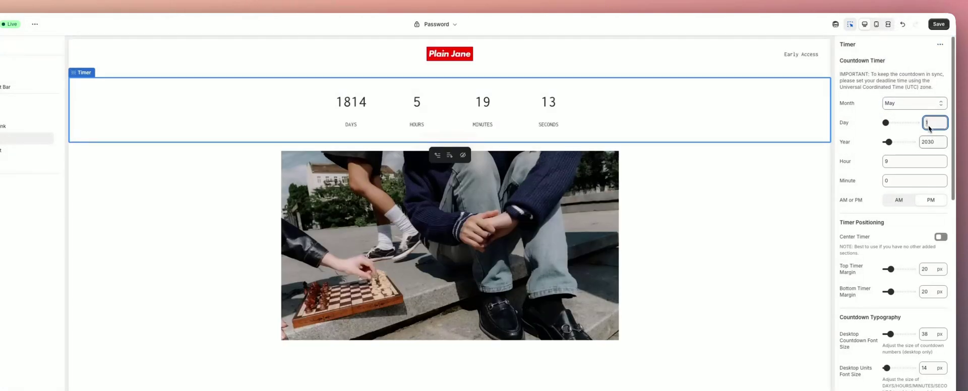
{"action": "type", "text": "13"}
{"action": "double_click", "coordinate": [926, 143]}
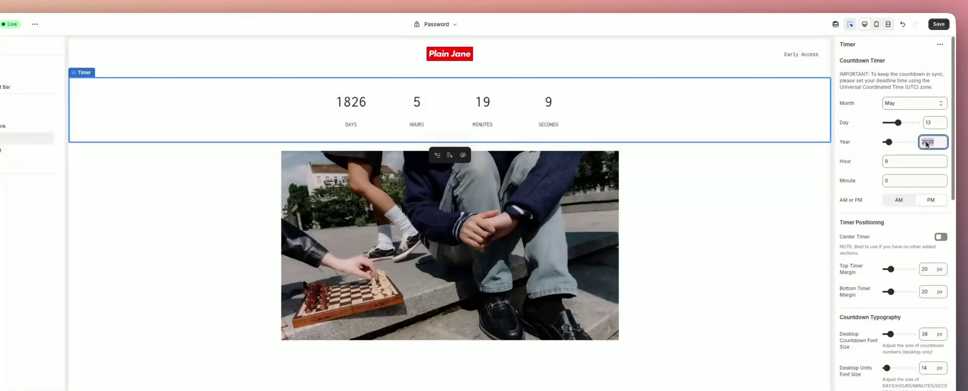
{"action": "type", "text": "2025"}
{"action": "left_click", "coordinate": [914, 162]}
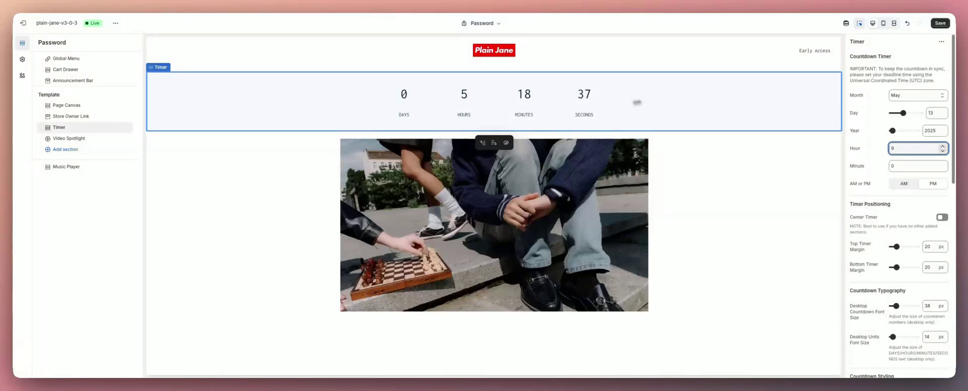
Step: Try centering the timer with the Video Spotlight section hidden, and revert both changes
{"action": "left_click", "coordinate": [830, 144]}
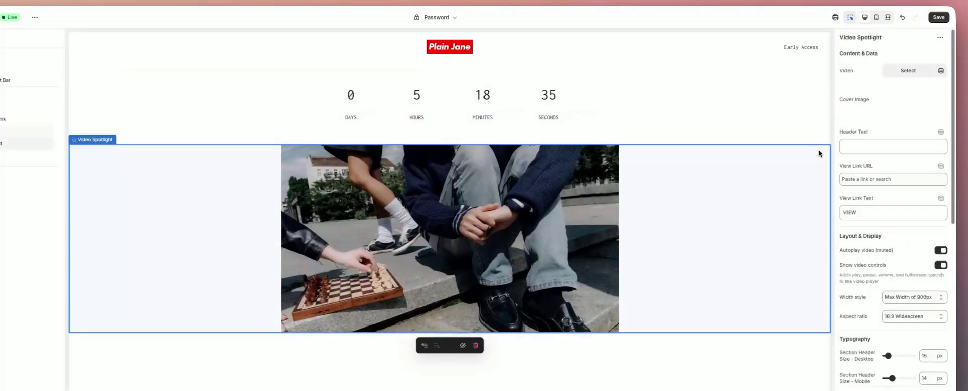
{"action": "left_click", "coordinate": [778, 121]}
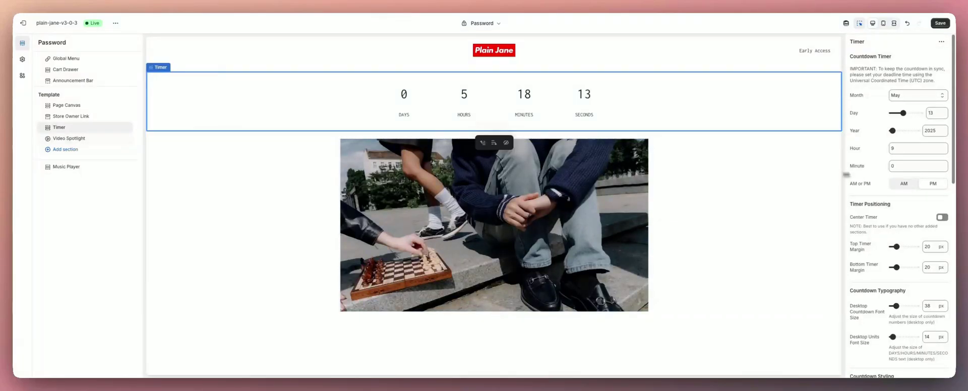
{"action": "scroll", "coordinate": [885, 144], "scroll_direction": "down", "scroll_amount": 3}
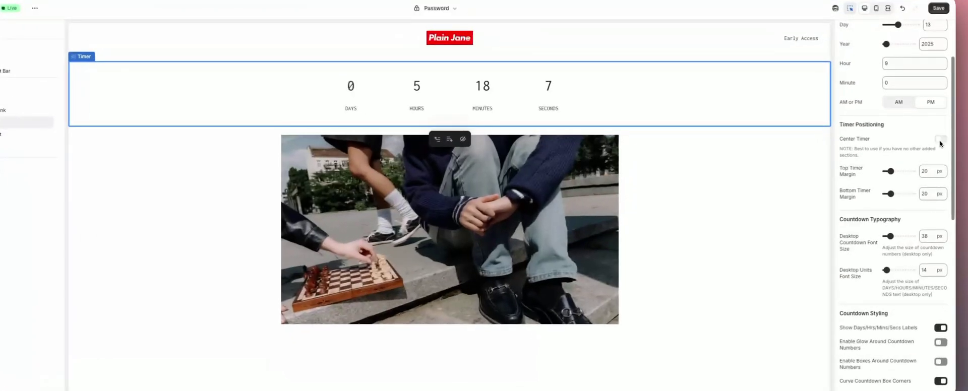
{"action": "left_click", "coordinate": [940, 142]}
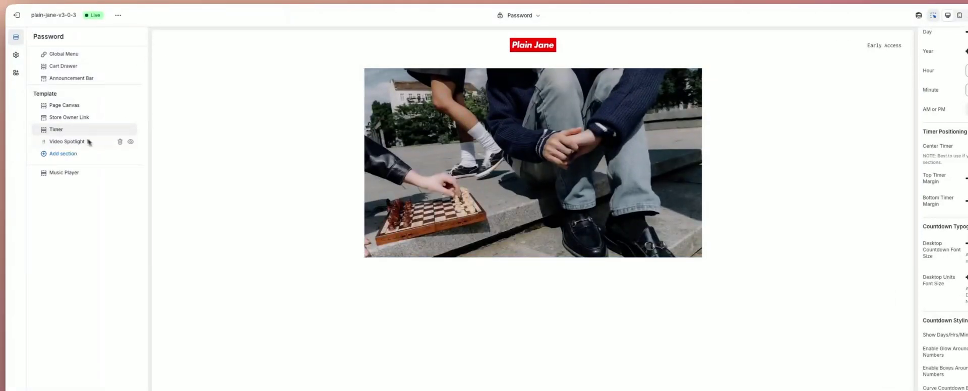
{"action": "left_click", "coordinate": [130, 142]}
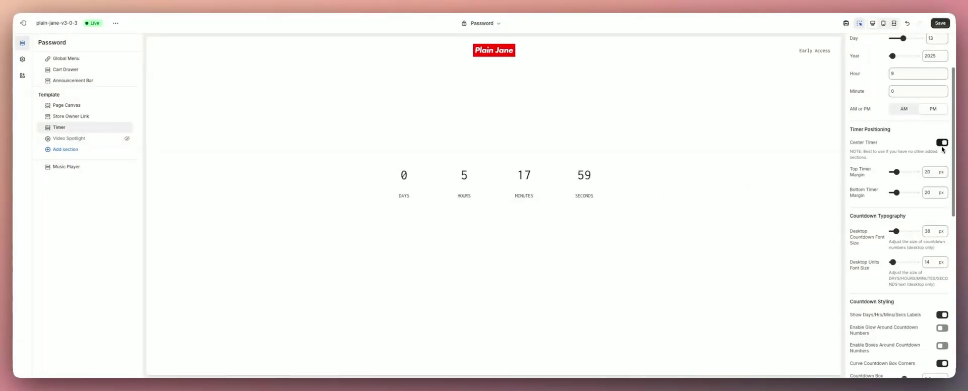
{"action": "left_click", "coordinate": [942, 144]}
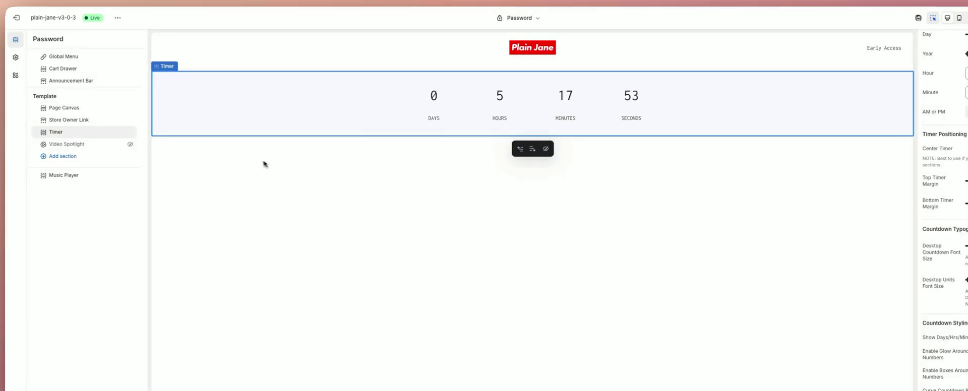
{"action": "left_click", "coordinate": [130, 145]}
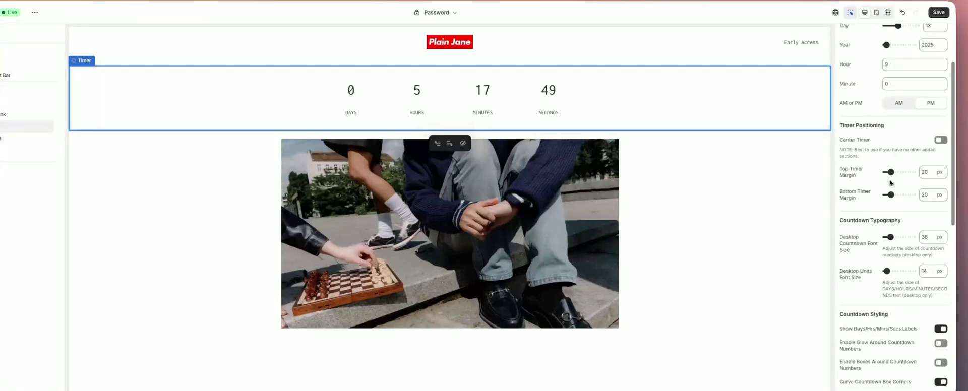
Step: Test the maximum 100 px timer margins, and settle on 9 px for the top margin and 11 px for the bottom margin
{"action": "left_click_drag", "start_coordinate": [890, 173], "coordinate": [912, 171]}
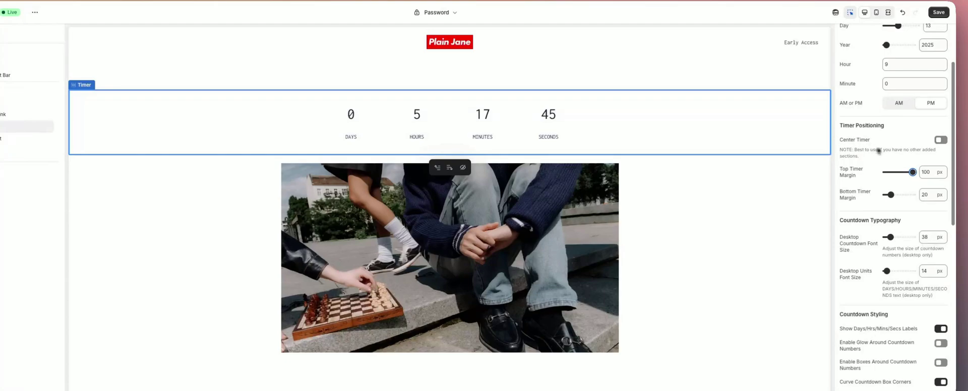
{"action": "left_click_drag", "start_coordinate": [912, 173], "coordinate": [888, 173]}
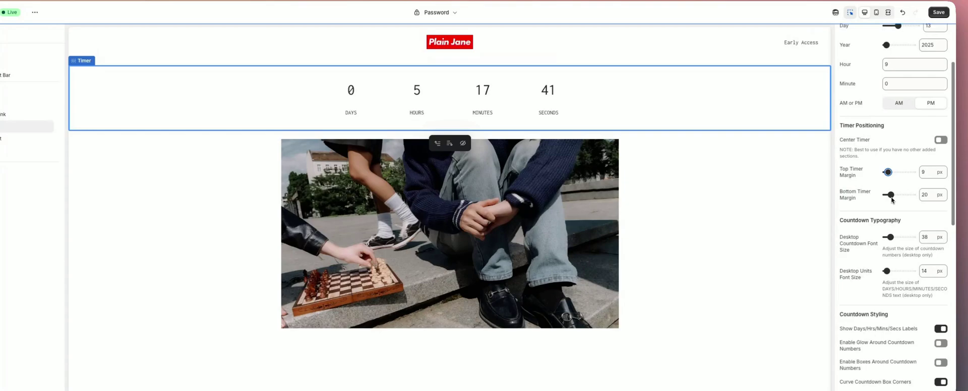
{"action": "left_click_drag", "start_coordinate": [890, 195], "coordinate": [913, 194]}
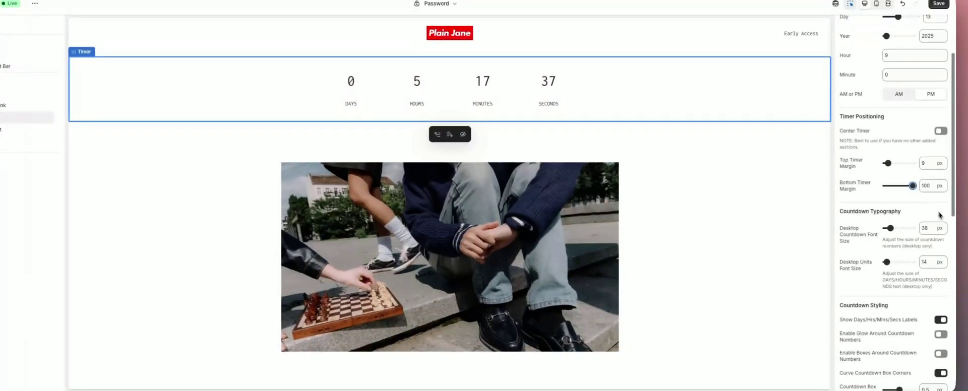
{"action": "left_click_drag", "start_coordinate": [914, 188], "coordinate": [888, 188]}
Step: Set the desktop font size of the countdown's unit labels to 18 px
{"action": "scroll", "coordinate": [866, 247], "scroll_direction": "down", "scroll_amount": 2}
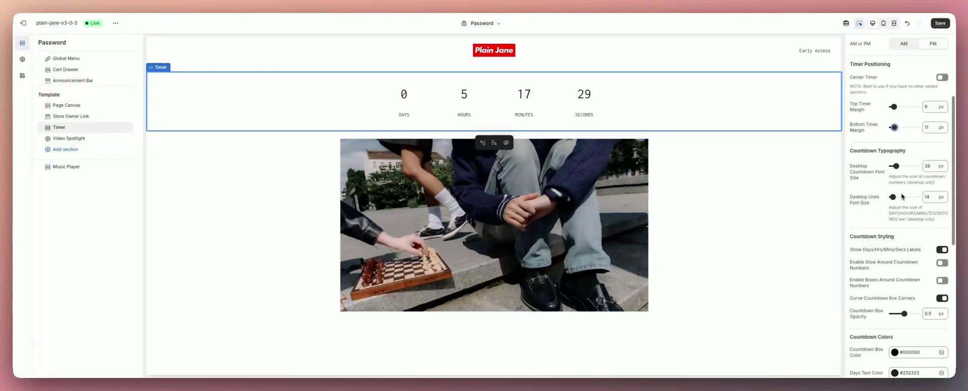
{"action": "scroll", "coordinate": [896, 203], "scroll_direction": "down", "scroll_amount": 1}
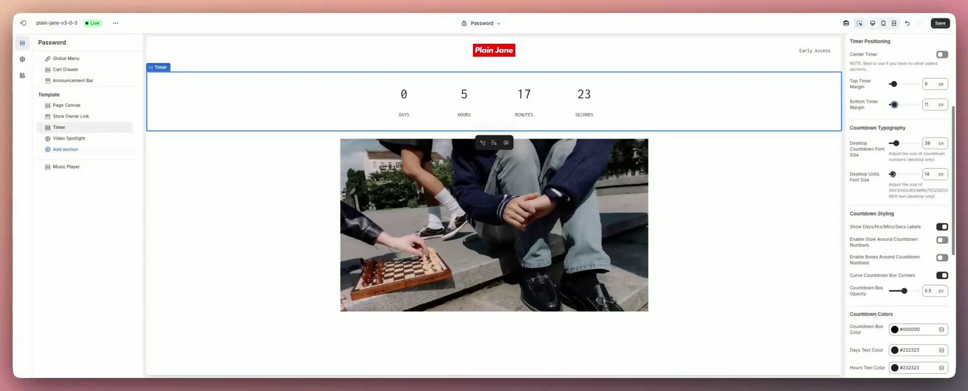
{"action": "left_click_drag", "start_coordinate": [895, 174], "coordinate": [900, 174]}
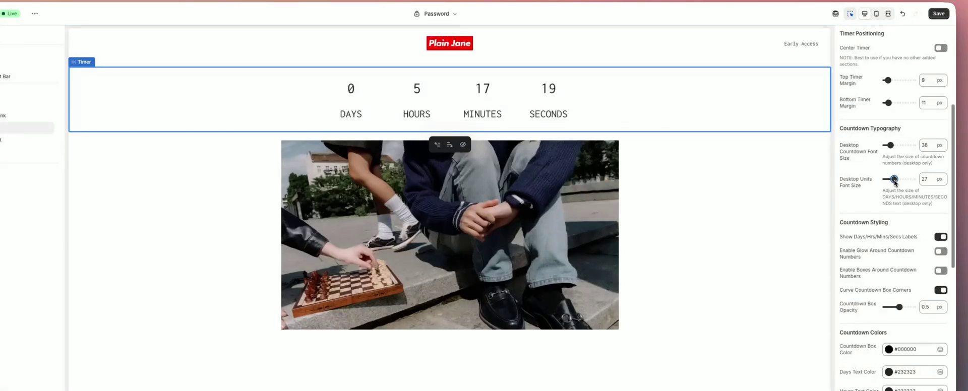
{"action": "left_click_drag", "start_coordinate": [892, 180], "coordinate": [889, 180]}
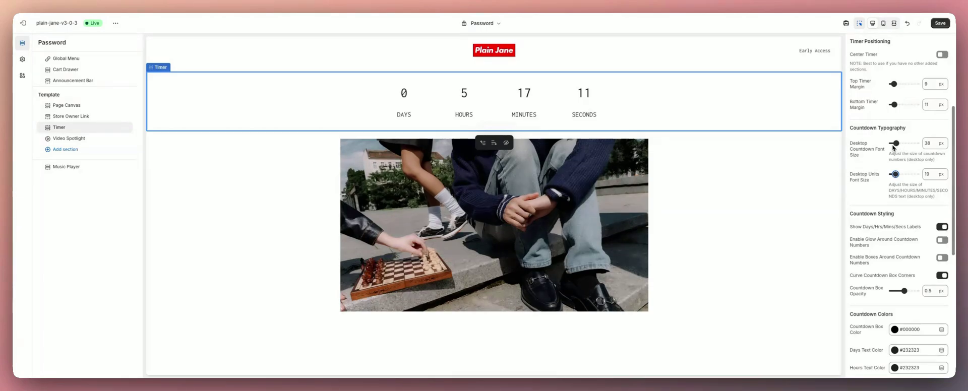
{"action": "scroll", "coordinate": [875, 174], "scroll_direction": "down", "scroll_amount": 2}
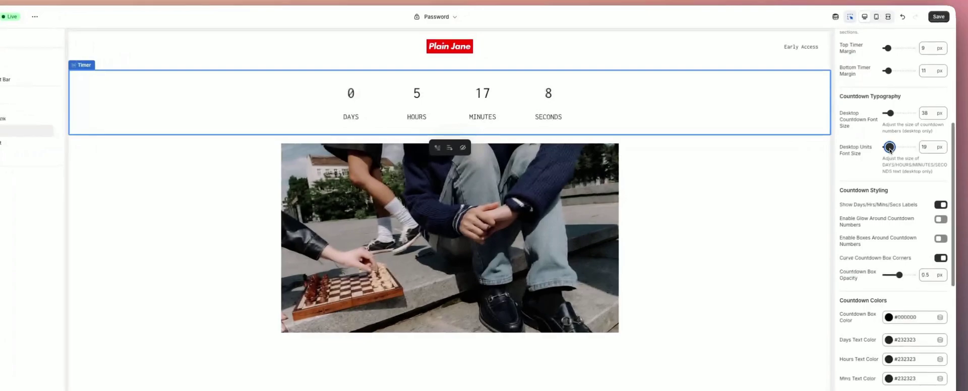
{"action": "mouse_move", "coordinate": [895, 142]}
{"action": "left_mouse_down"}
{"action": "mouse_move", "coordinate": [918, 144]}
{"action": "mouse_move", "coordinate": [888, 151]}
{"action": "left_mouse_up"}
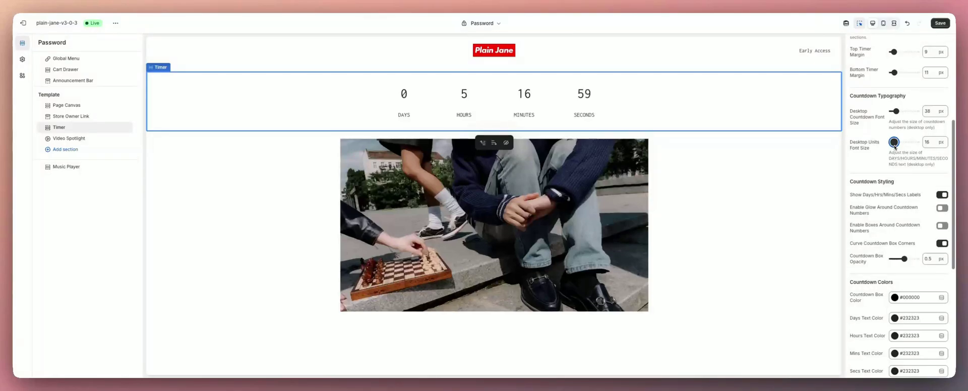
{"action": "left_click_drag", "start_coordinate": [895, 147], "coordinate": [896, 147]}
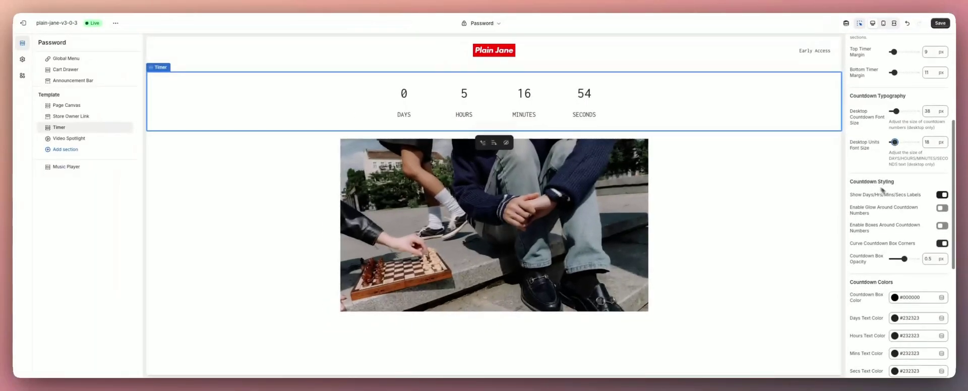
Step: Try hiding the Days/Hrs/Mins/Secs labels and adding a glow around the countdown numbers, and restore both settings
{"action": "scroll", "coordinate": [901, 211], "scroll_direction": "down", "scroll_amount": 3}
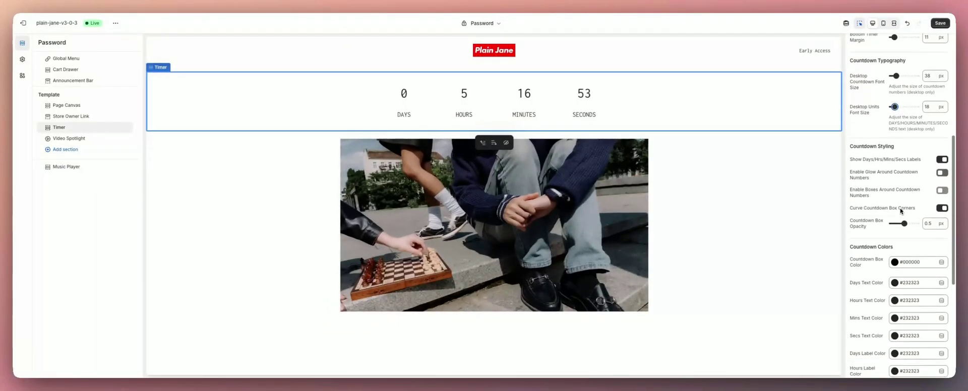
{"action": "scroll", "coordinate": [901, 211], "scroll_direction": "down", "scroll_amount": 1}
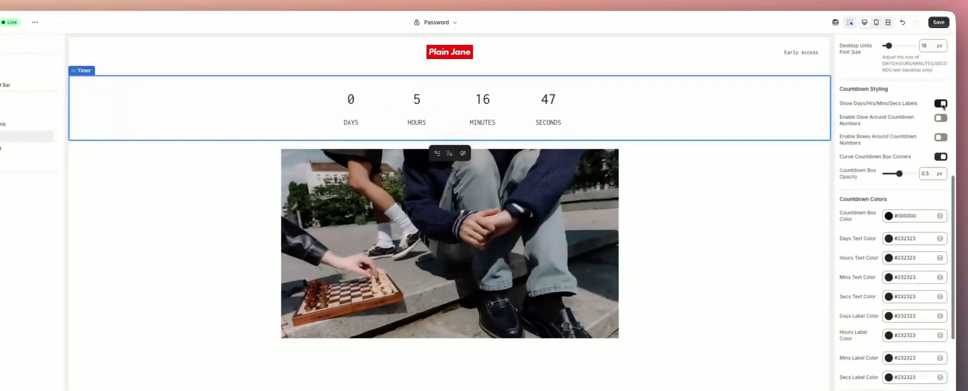
{"action": "left_click", "coordinate": [942, 98]}
{"action": "left_click", "coordinate": [941, 104]}
{"action": "left_click", "coordinate": [942, 119]}
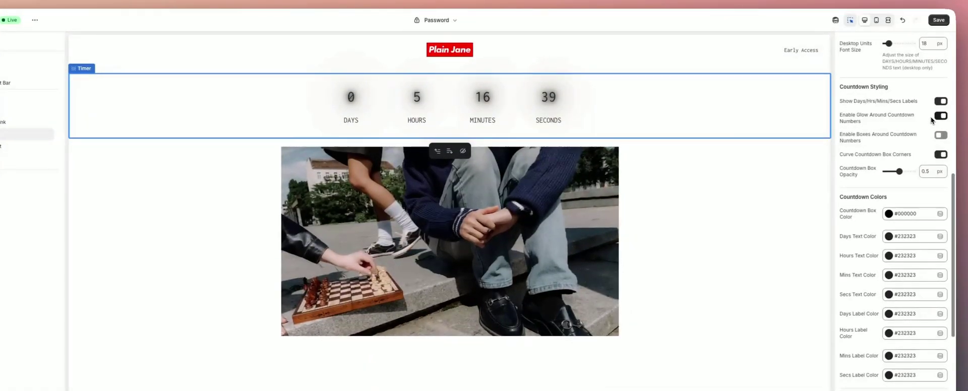
{"action": "left_click", "coordinate": [942, 118]}
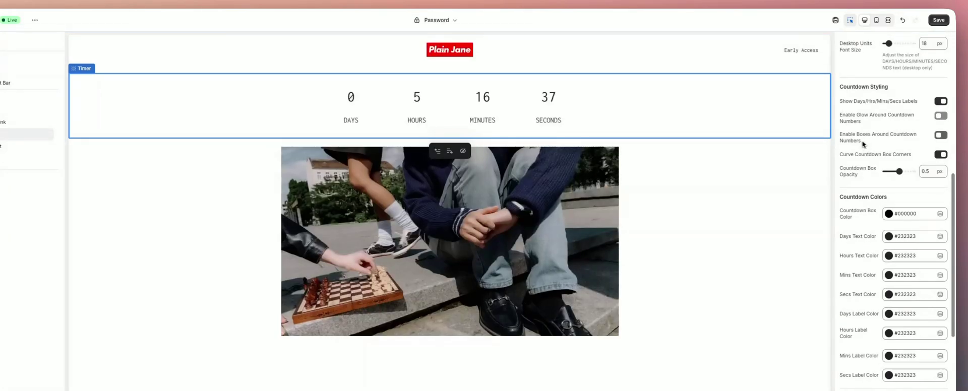
Step: Enable boxes around the countdown numbers, turn off their curved corners and set the box opacity to 0.1
{"action": "left_click", "coordinate": [941, 136]}
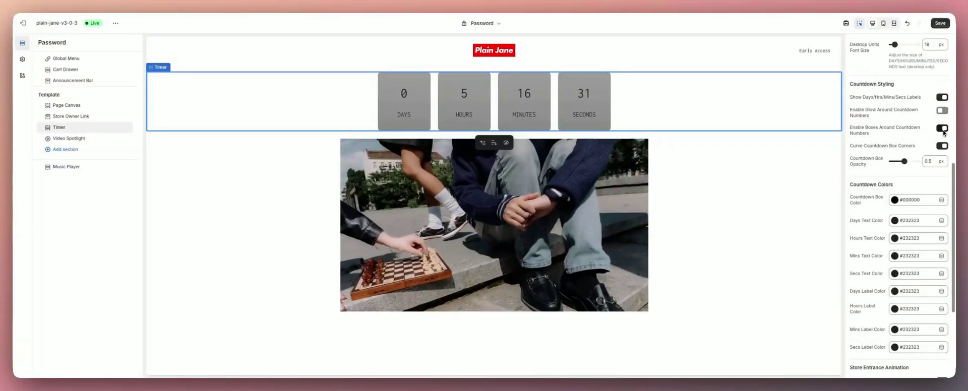
{"action": "left_click", "coordinate": [909, 150]}
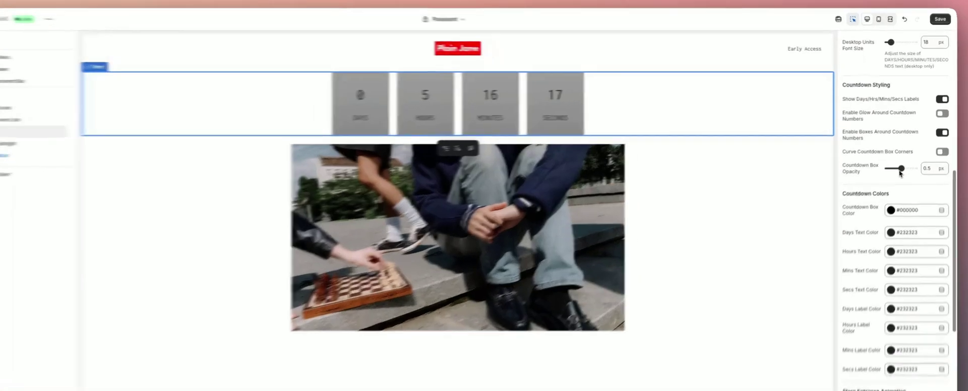
{"action": "left_click_drag", "start_coordinate": [904, 161], "coordinate": [927, 176]}
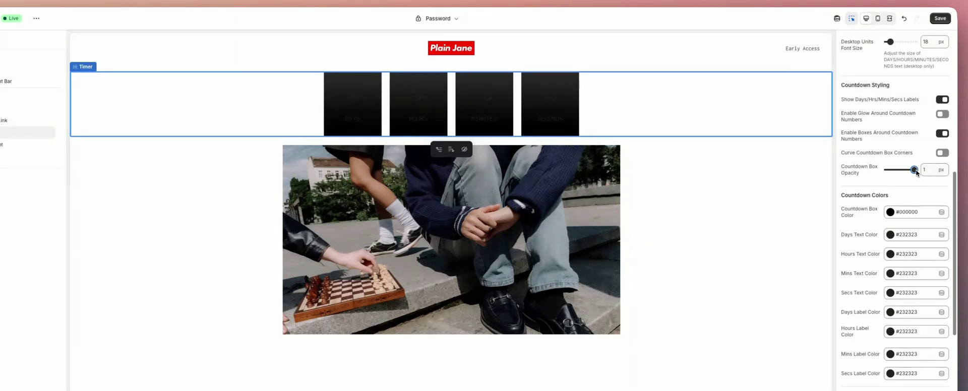
{"action": "left_click_drag", "start_coordinate": [914, 169], "coordinate": [889, 169]}
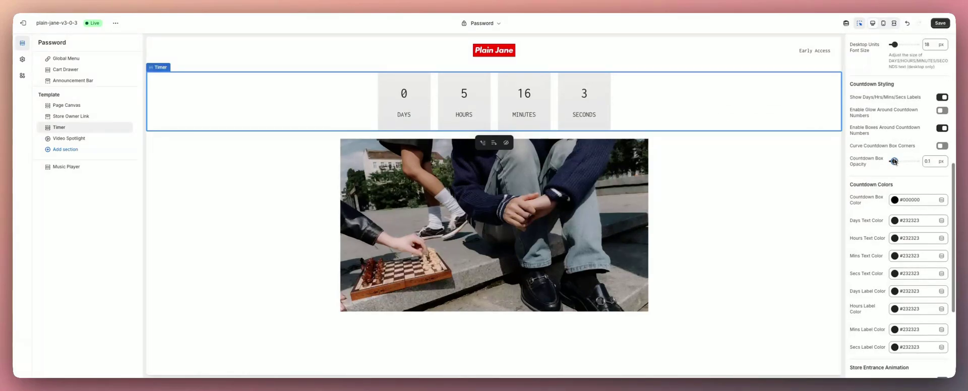
Step: Examine the Timer section's countdown color and Store Entrance Animation settings, and review its deadline settings
{"action": "scroll", "coordinate": [896, 164], "scroll_direction": "down", "scroll_amount": 5}
{"action": "scroll", "coordinate": [894, 160], "scroll_direction": "up", "scroll_amount": 3}
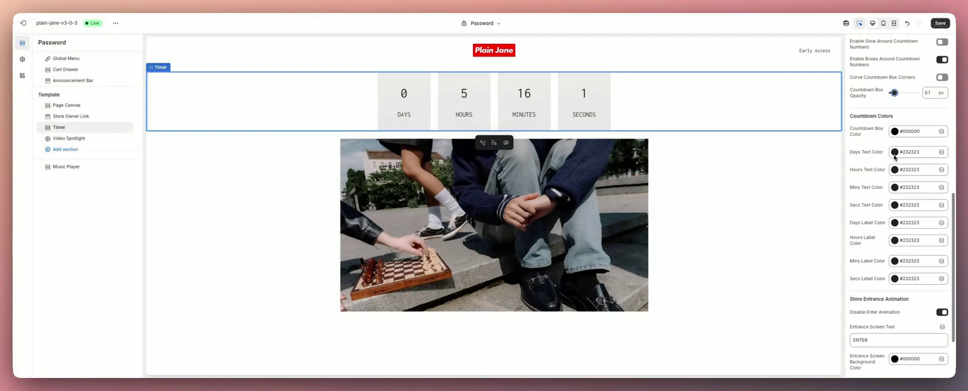
{"action": "scroll", "coordinate": [894, 159], "scroll_direction": "down", "scroll_amount": 3}
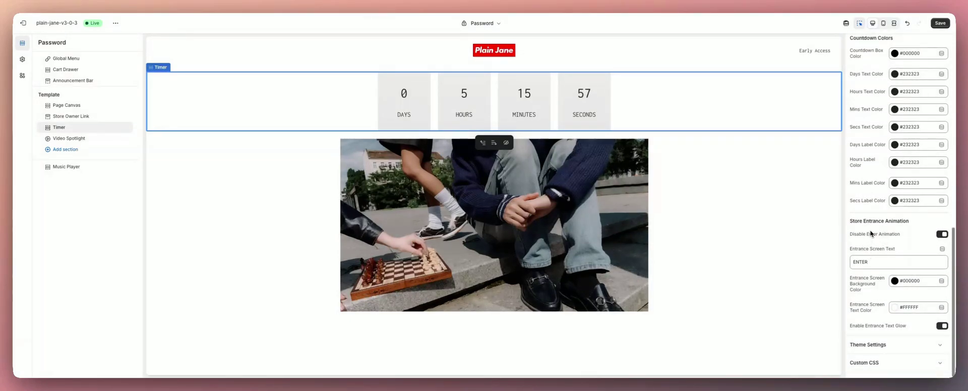
{"action": "scroll", "coordinate": [869, 237], "scroll_direction": "up", "scroll_amount": 6}
{"action": "scroll", "coordinate": [871, 233], "scroll_direction": "up", "scroll_amount": 8}
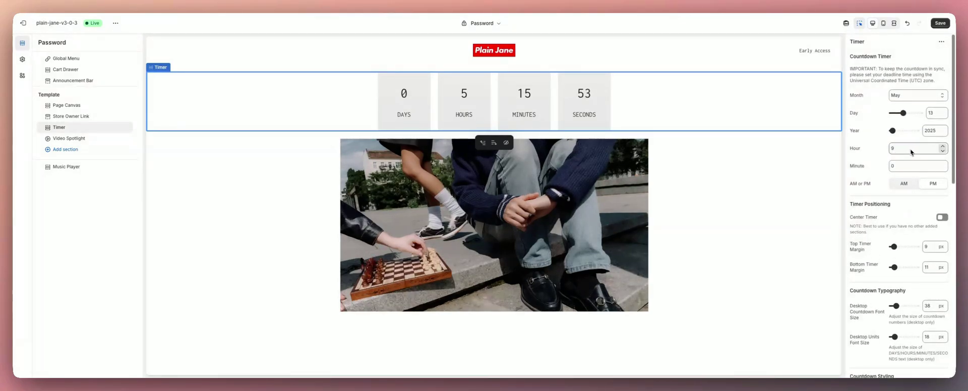
{"action": "scroll", "coordinate": [892, 176], "scroll_direction": "down", "scroll_amount": 10}
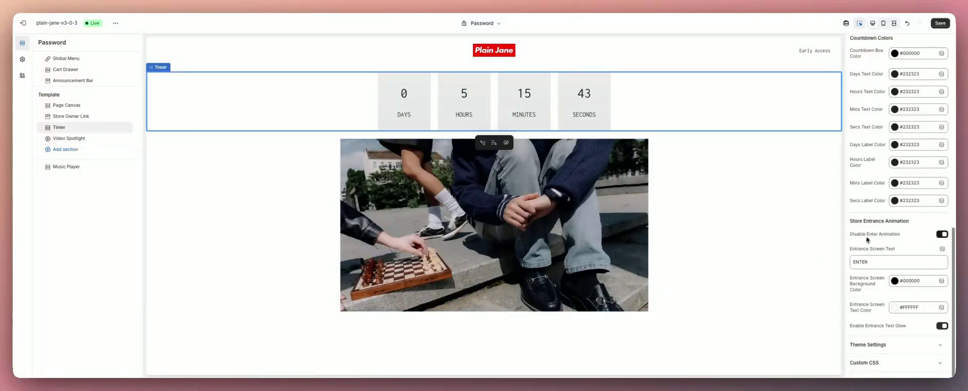
Step: Set the countdown timer's deadline to May 13, 2025 and save the changes
{"action": "scroll", "coordinate": [894, 229], "scroll_direction": "up", "scroll_amount": 10}
{"action": "scroll", "coordinate": [893, 230], "scroll_direction": "up", "scroll_amount": 3}
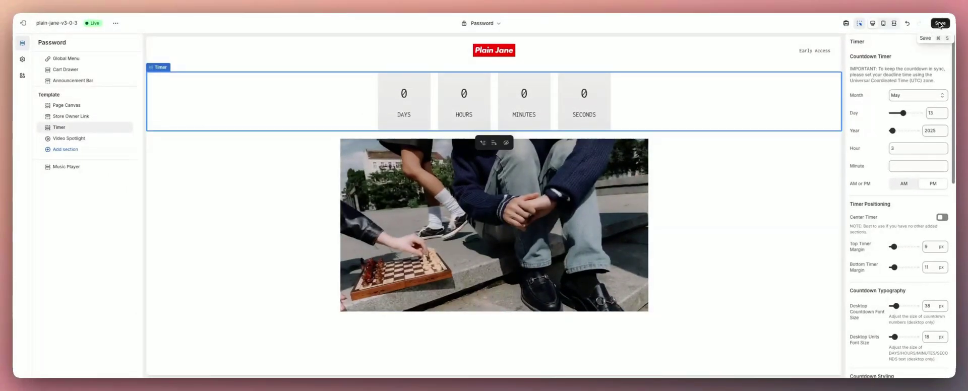
{"action": "scroll", "coordinate": [920, 198], "scroll_direction": "down", "scroll_amount": 10}
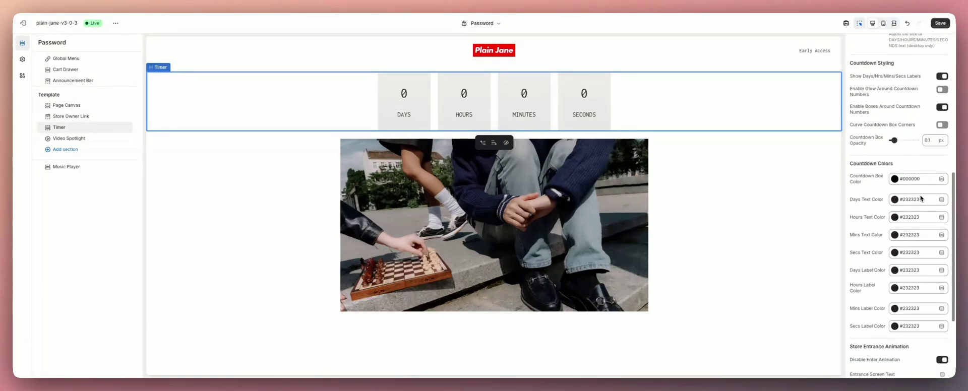
Step: Turn off Disable Enter Animation in the Timer section's Store Entrance Animation settings
{"action": "scroll", "coordinate": [921, 198], "scroll_direction": "down", "scroll_amount": 5}
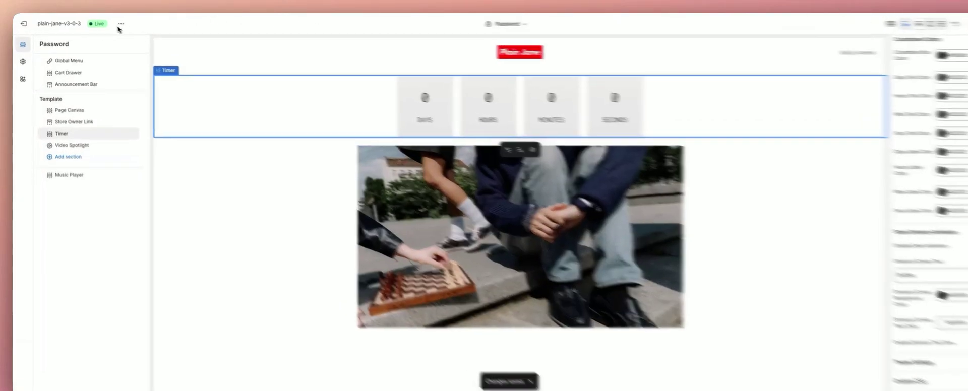
{"action": "left_click", "coordinate": [121, 24]}
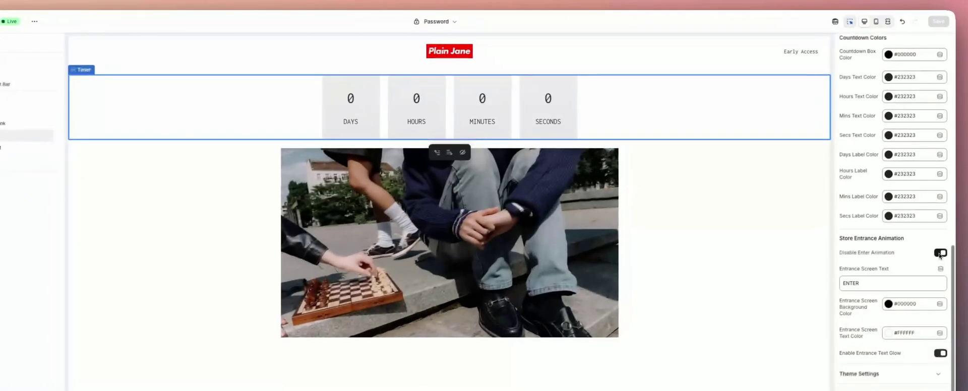
{"action": "left_click", "coordinate": [941, 235]}
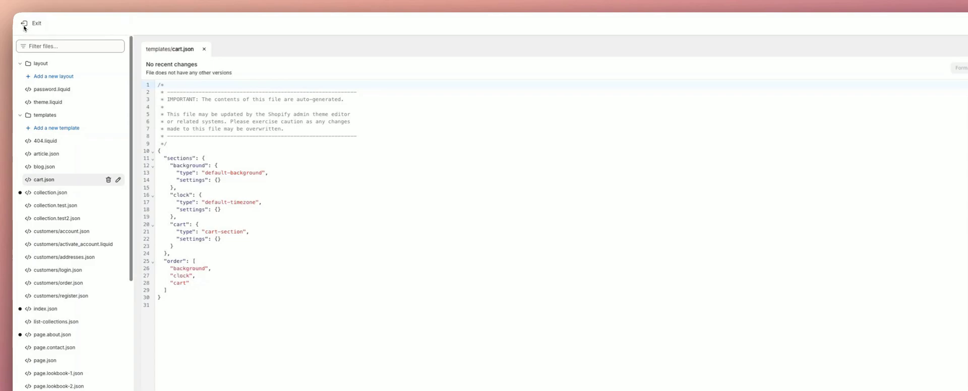
Step: Leave the theme code editor to view the Online Store preferences, and return to the password page in the theme editor
{"action": "left_click", "coordinate": [23, 26]}
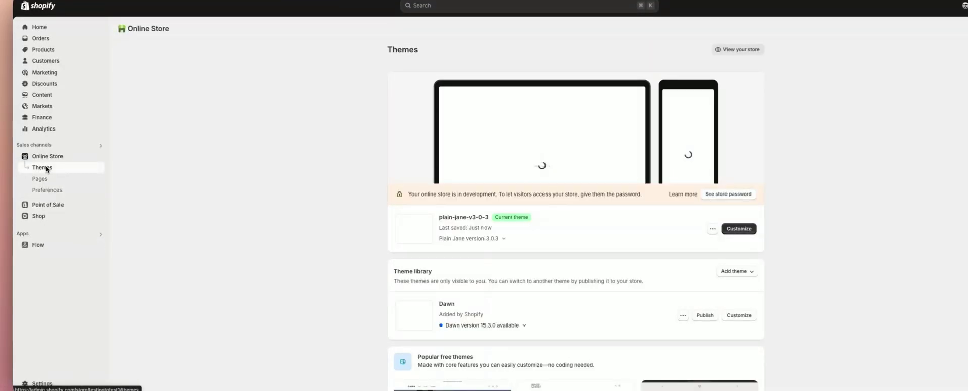
{"action": "left_click", "coordinate": [56, 191]}
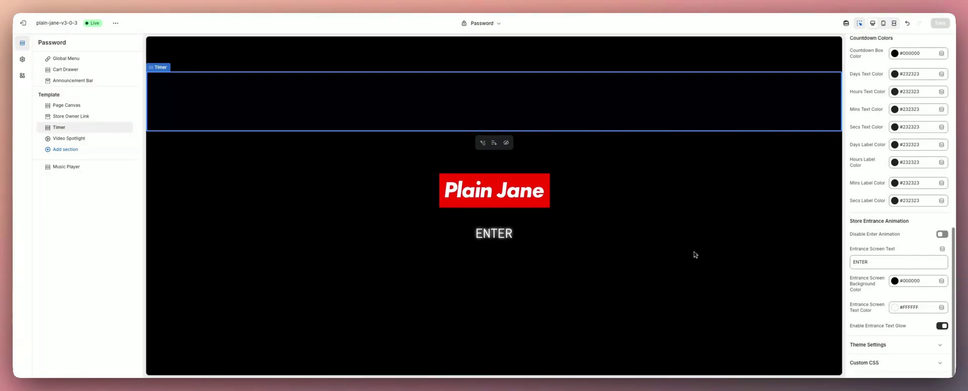
{"action": "left_click", "coordinate": [524, 108]}
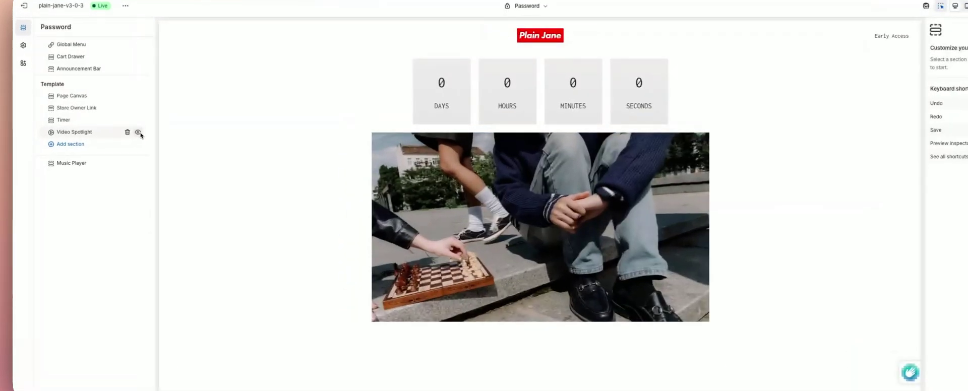
Step: Hide the Video Spotlight section and add an Embedded Email Signup section to the Password template
{"action": "left_click", "coordinate": [127, 138]}
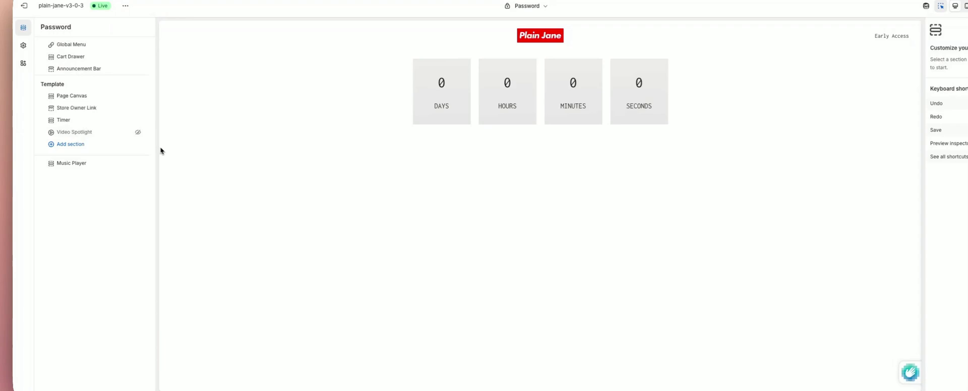
{"action": "left_click", "coordinate": [73, 145]}
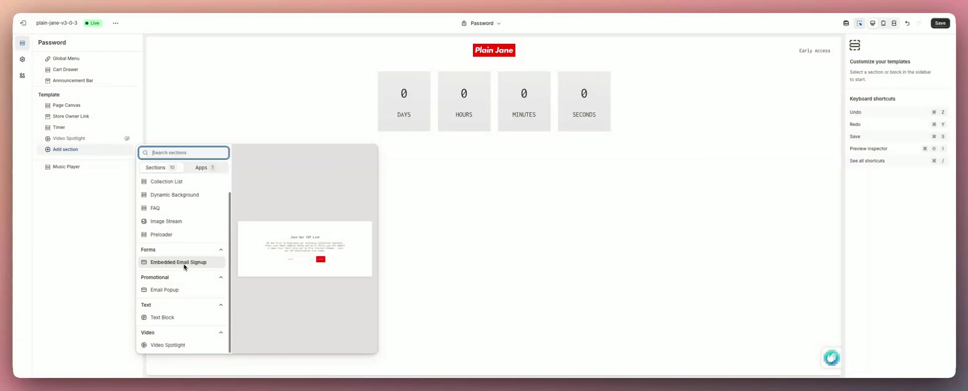
{"action": "left_click", "coordinate": [184, 263]}
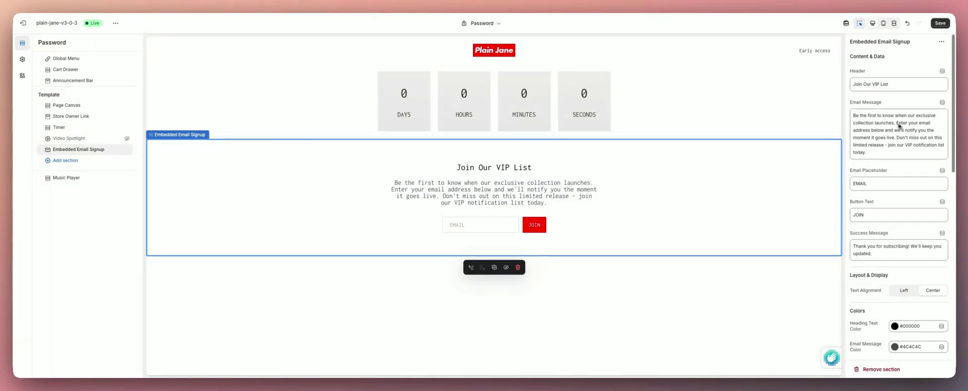
Step: Examine the Embedded Email Signup section's content, color, styling, spacing and typography settings
{"action": "scroll", "coordinate": [863, 170], "scroll_direction": "down", "scroll_amount": 1}
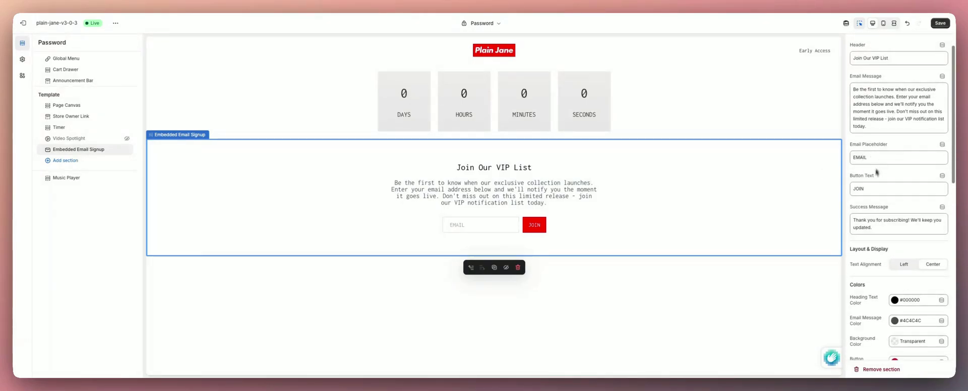
{"action": "scroll", "coordinate": [874, 172], "scroll_direction": "down", "scroll_amount": 2}
{"action": "scroll", "coordinate": [876, 192], "scroll_direction": "down", "scroll_amount": 2}
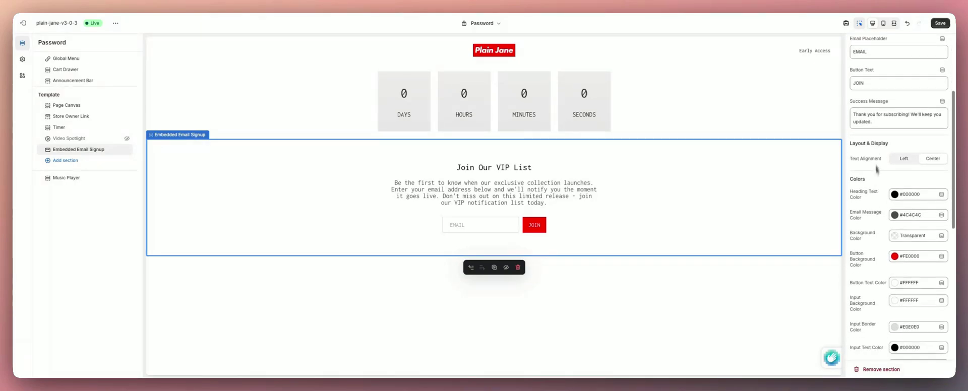
{"action": "scroll", "coordinate": [871, 169], "scroll_direction": "down", "scroll_amount": 3}
{"action": "scroll", "coordinate": [867, 174], "scroll_direction": "down", "scroll_amount": 4}
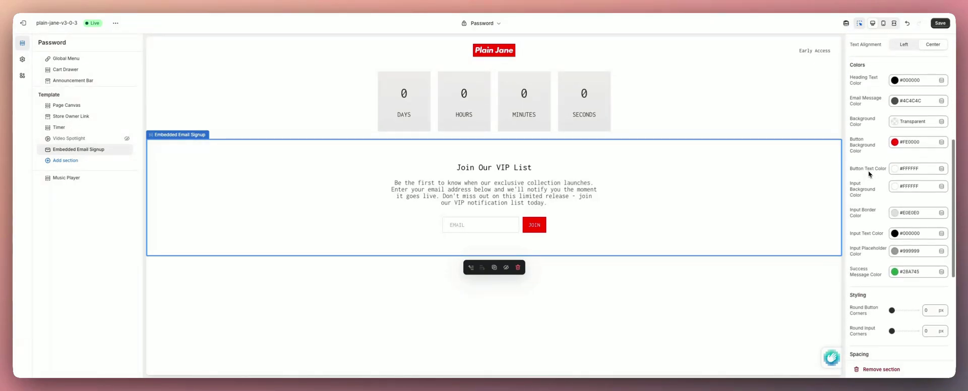
{"action": "scroll", "coordinate": [887, 238], "scroll_direction": "down", "scroll_amount": 4}
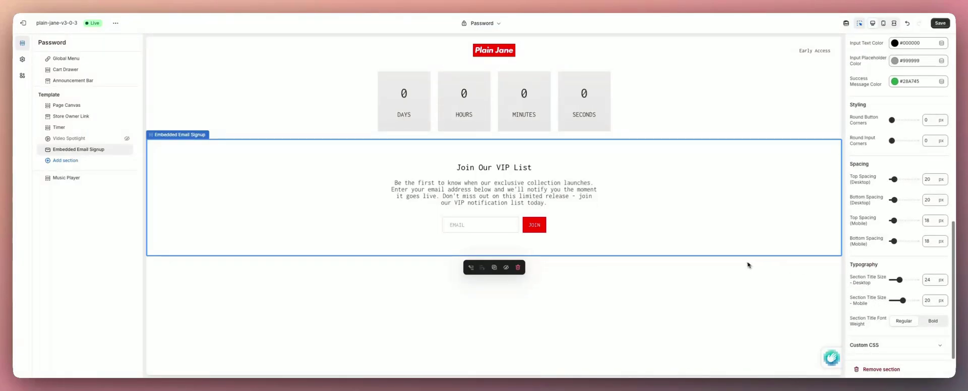
{"action": "scroll", "coordinate": [851, 125], "scroll_direction": "up", "scroll_amount": 12}
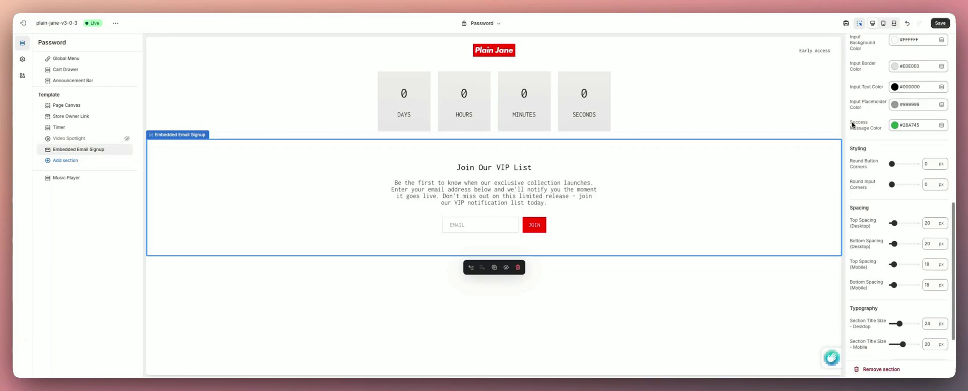
{"action": "scroll", "coordinate": [852, 125], "scroll_direction": "up", "scroll_amount": 3}
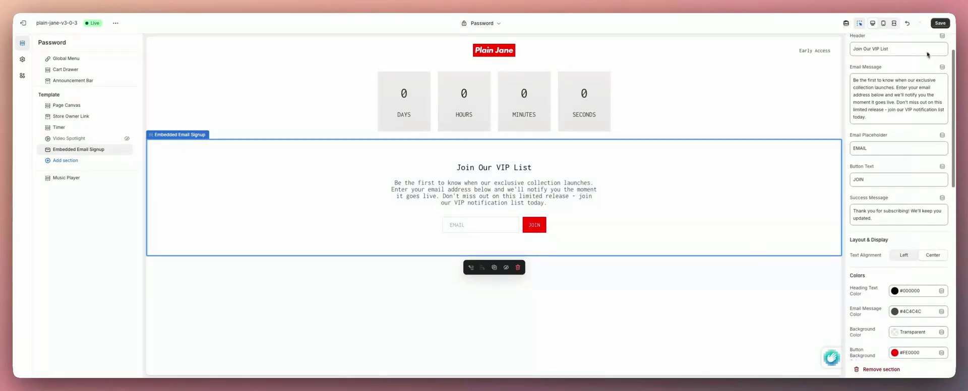
Step: Save the password page and set the Timer section's deadline to May 18, 2025
{"action": "left_click", "coordinate": [940, 23]}
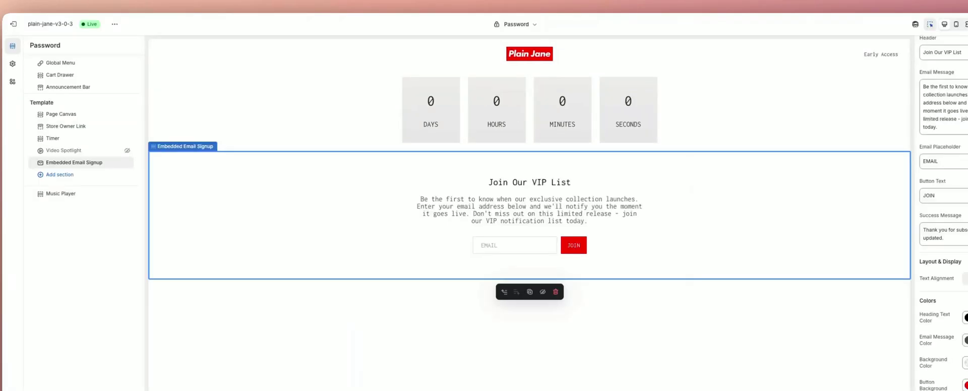
{"action": "left_click", "coordinate": [340, 101]}
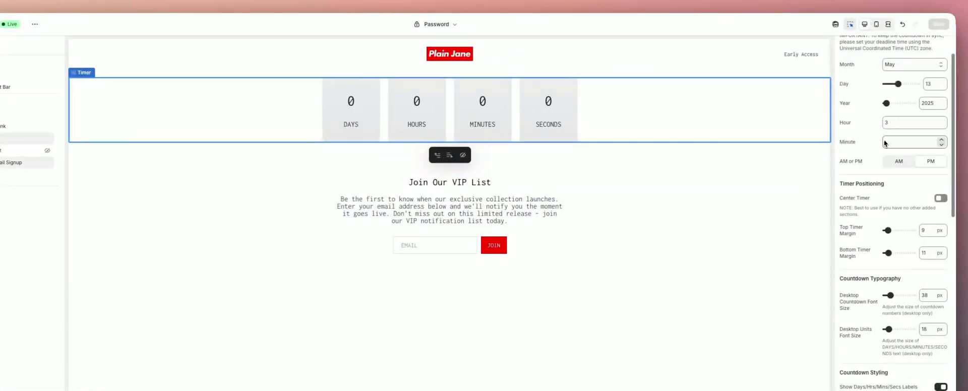
{"action": "scroll", "coordinate": [897, 151], "scroll_direction": "up", "scroll_amount": 2}
{"action": "left_click", "coordinate": [902, 122]}
{"action": "left_click_drag", "start_coordinate": [904, 124], "coordinate": [904, 122]}
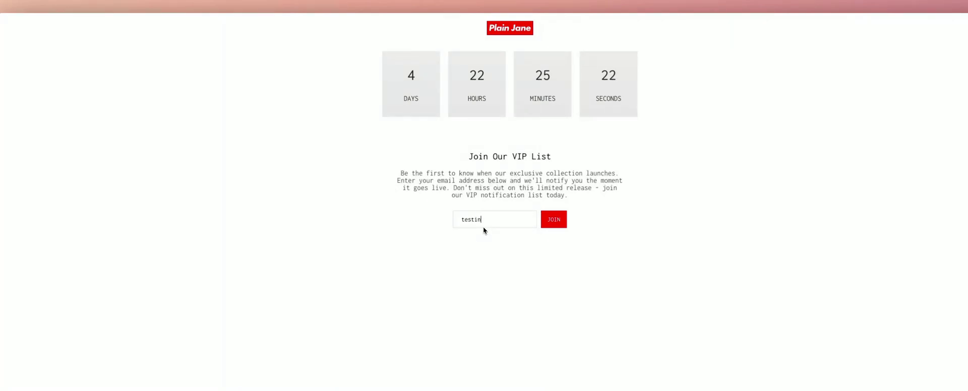
Step: Enter a test email address in the live page's Join Our VIP List form and submit it
{"action": "type", "text": "@gmail.com"}
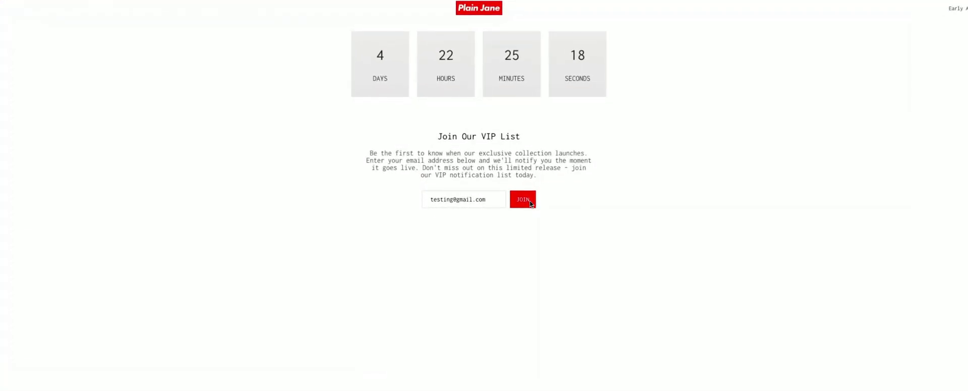
{"action": "left_click", "coordinate": [531, 204]}
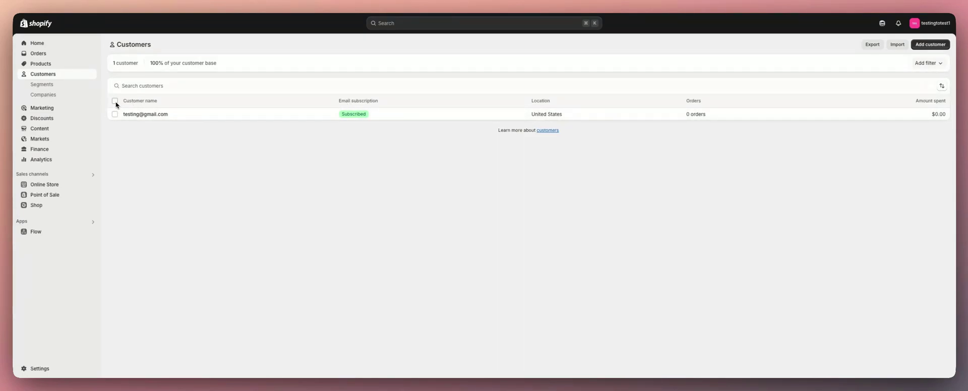
Step: Select every customer in the Customers list, set up an export of All customers, and cancel the export
{"action": "left_click", "coordinate": [115, 101]}
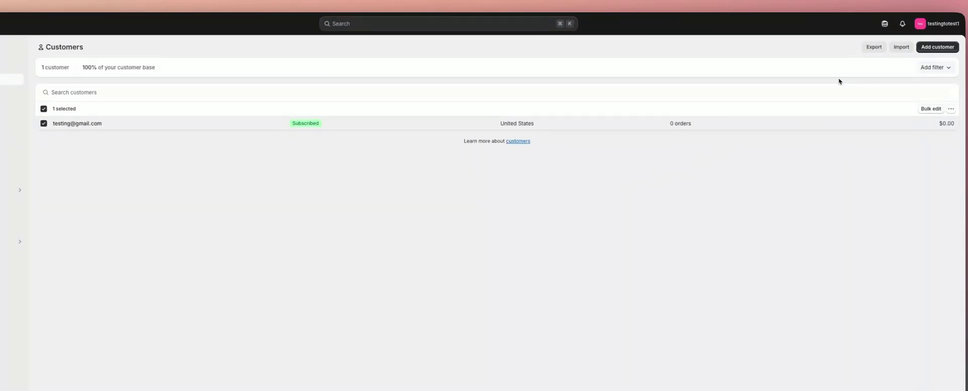
{"action": "left_click", "coordinate": [875, 47]}
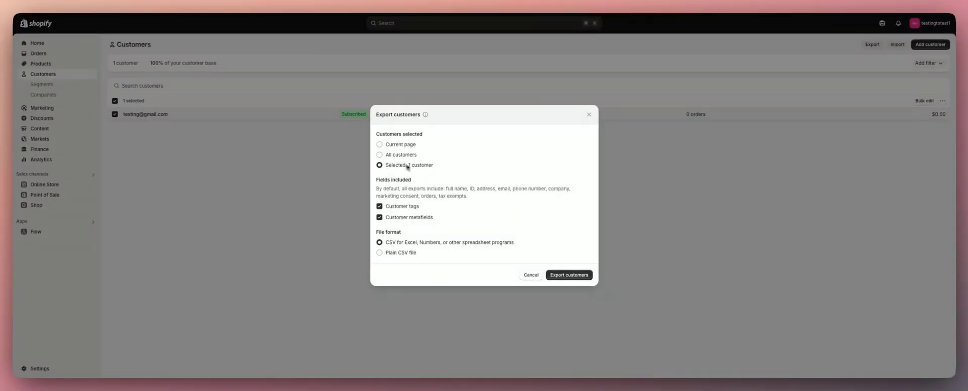
{"action": "left_click", "coordinate": [382, 155]}
{"action": "left_click", "coordinate": [531, 274]}
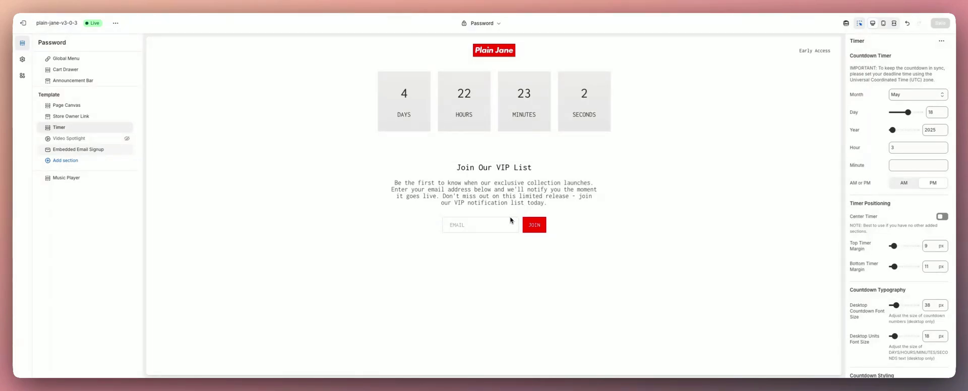
Step: Remove the Embedded Email Signup section from the Password template
{"action": "left_click", "coordinate": [75, 128]}
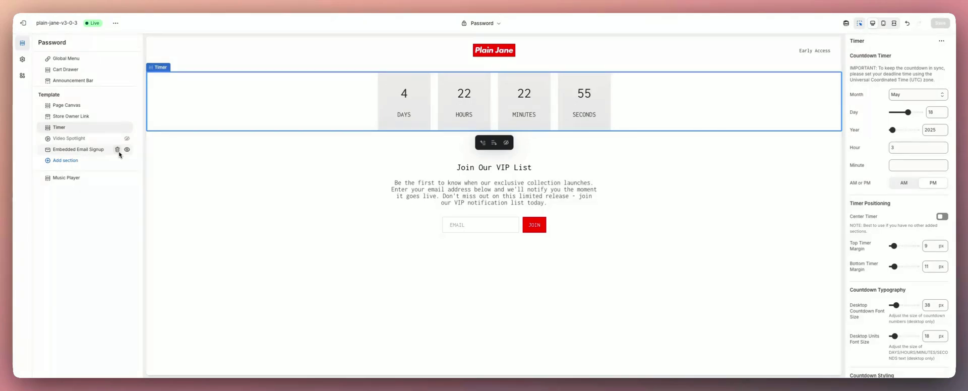
{"action": "left_click", "coordinate": [117, 149]}
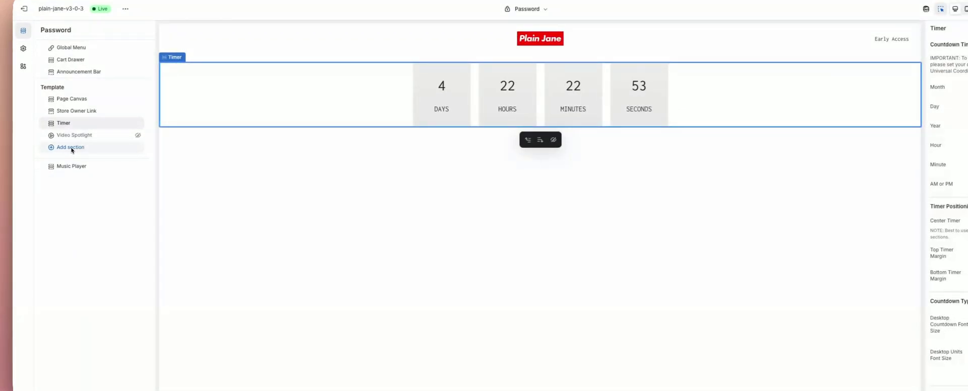
Step: Try a Custom Liquid section below the Timer with its code field ready for input, and remove the section
{"action": "left_click", "coordinate": [72, 150]}
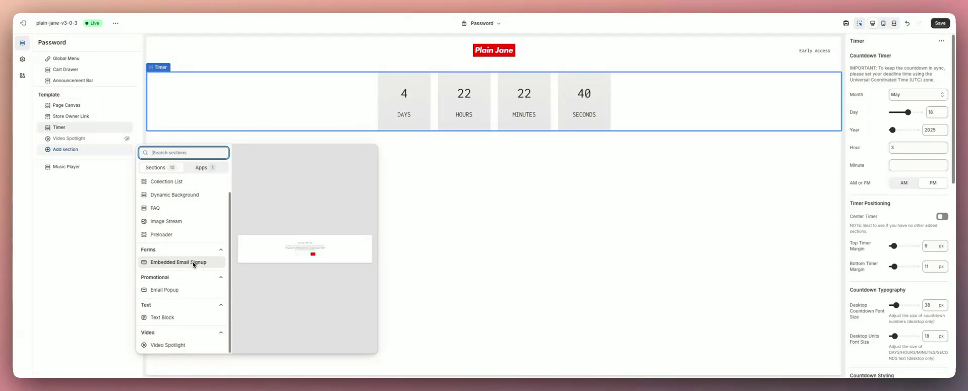
{"action": "scroll", "coordinate": [193, 265], "scroll_direction": "up", "scroll_amount": 1}
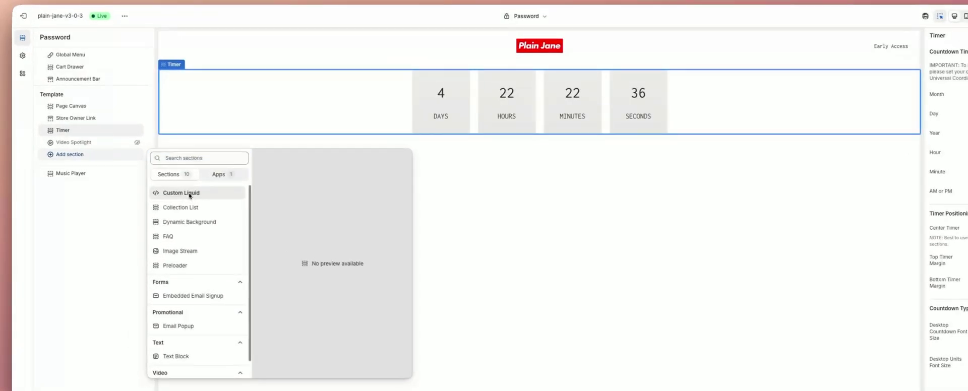
{"action": "left_click", "coordinate": [190, 195]}
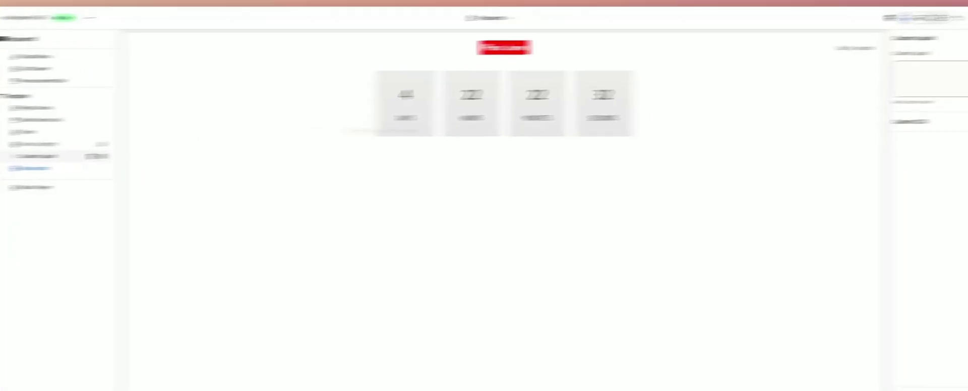
{"action": "left_click", "coordinate": [944, 84]}
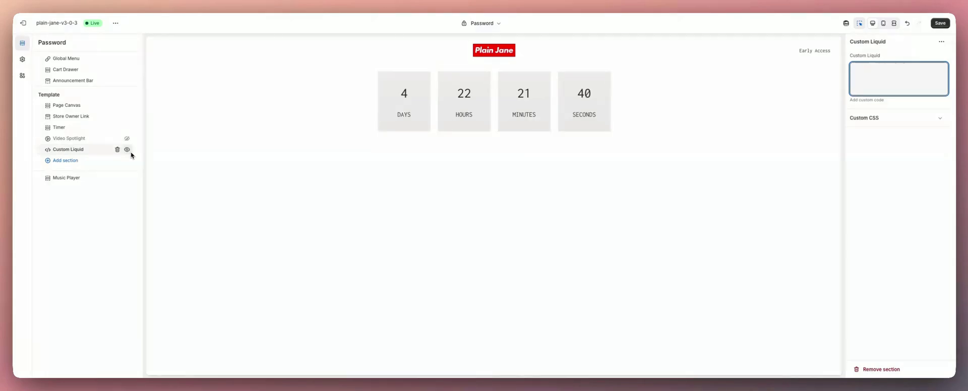
{"action": "left_click", "coordinate": [117, 150]}
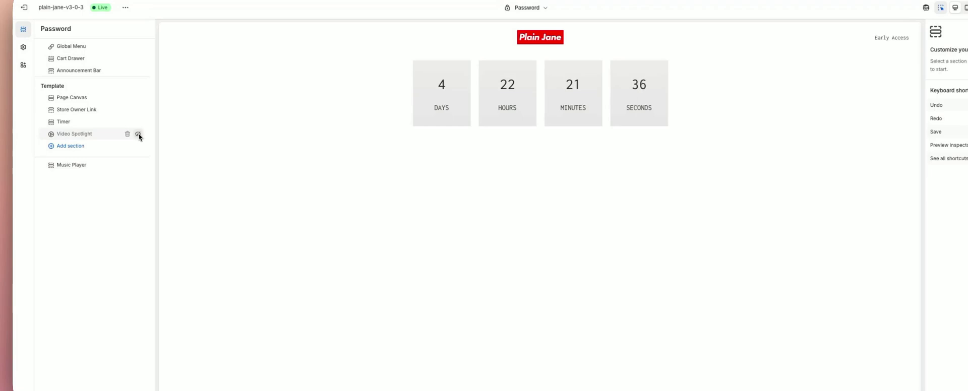
Step: Hide the Video Spotlight section and look through the sections that can be added to the Password template
{"action": "left_click", "coordinate": [139, 135]}
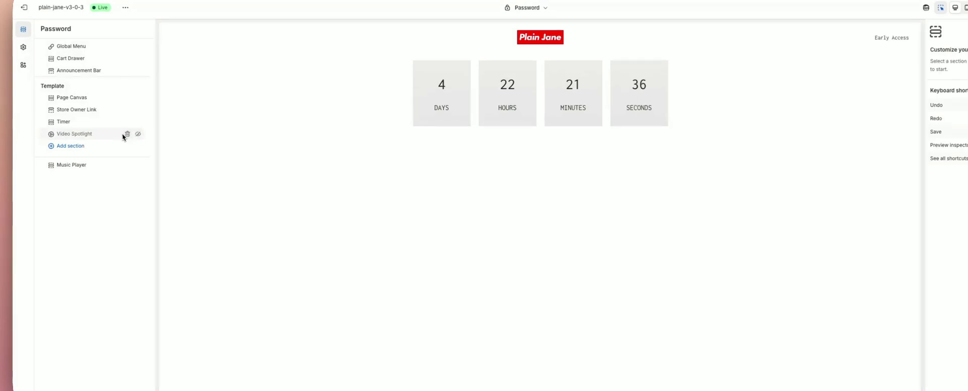
{"action": "left_click", "coordinate": [79, 148]}
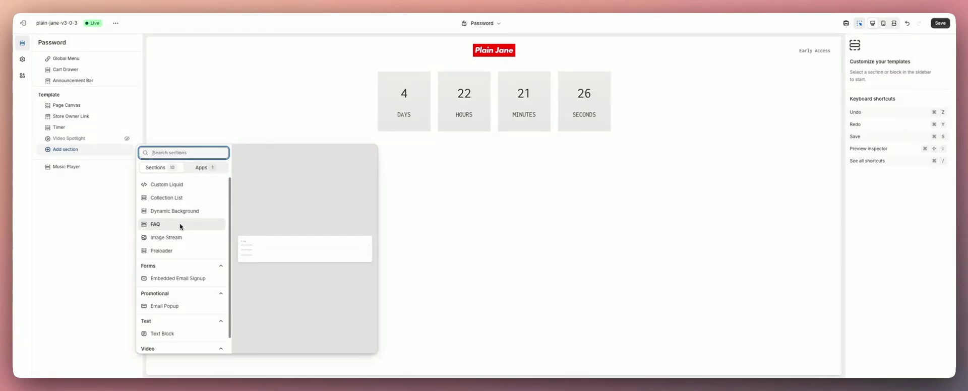
{"action": "scroll", "coordinate": [175, 248], "scroll_direction": "down", "scroll_amount": 1}
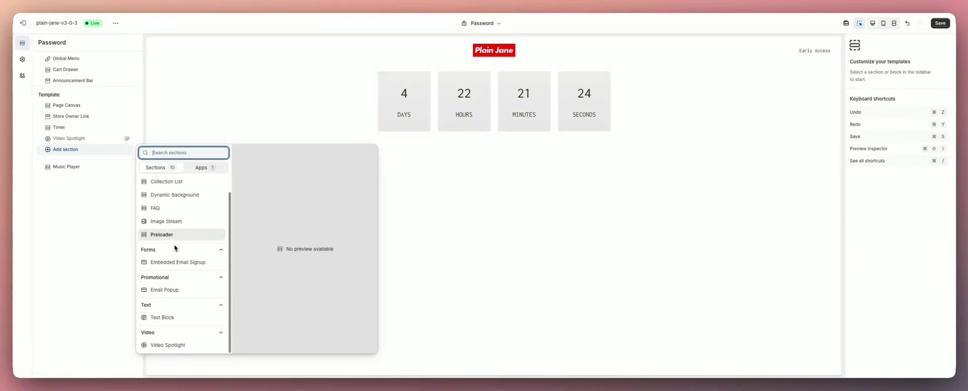
{"action": "scroll", "coordinate": [176, 245], "scroll_direction": "up", "scroll_amount": 1}
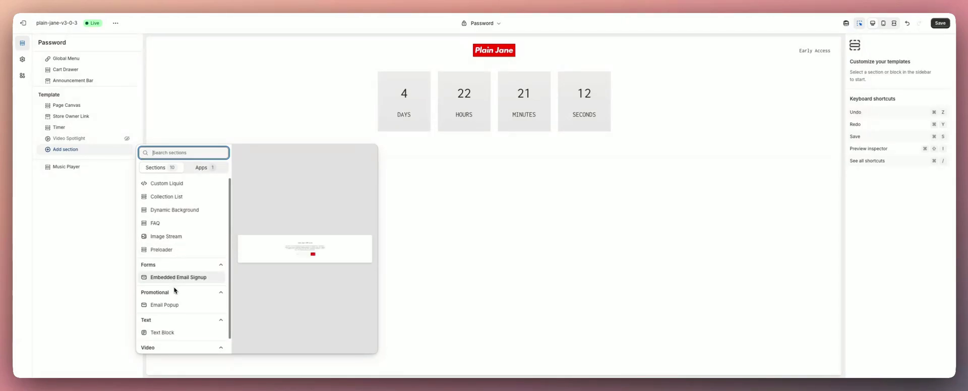
{"action": "scroll", "coordinate": [173, 290], "scroll_direction": "down", "scroll_amount": 1}
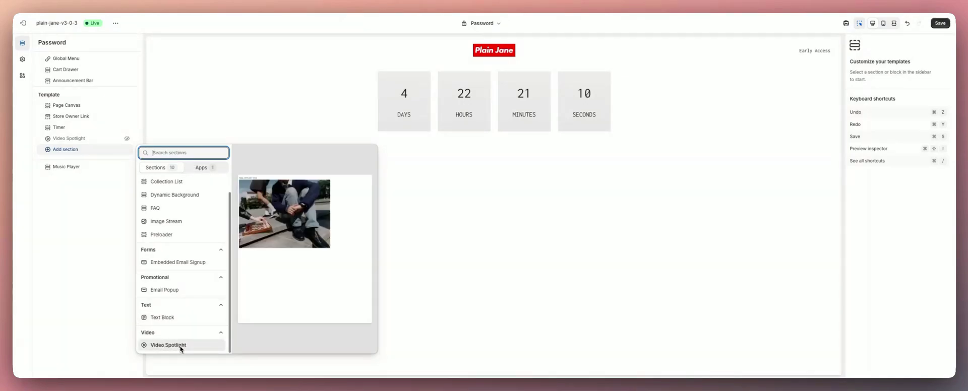
{"action": "scroll", "coordinate": [169, 261], "scroll_direction": "up", "scroll_amount": 1}
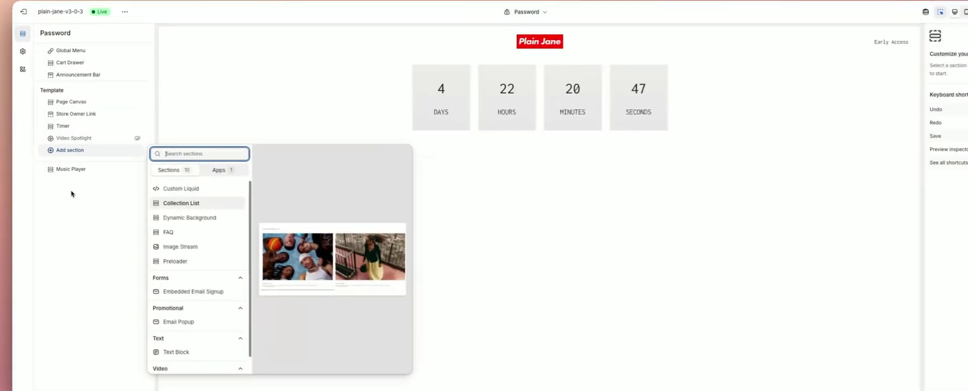
{"action": "left_click", "coordinate": [71, 194]}
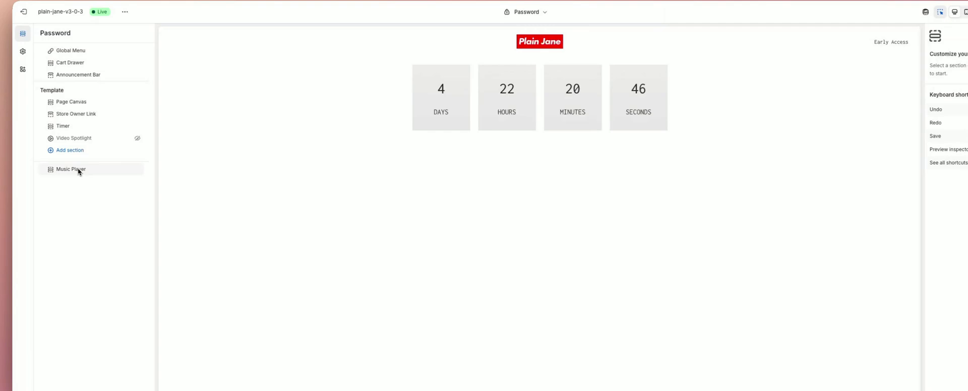
Step: Open the Music Player's theme settings and turn on Show Music Player
{"action": "left_click", "coordinate": [79, 170]}
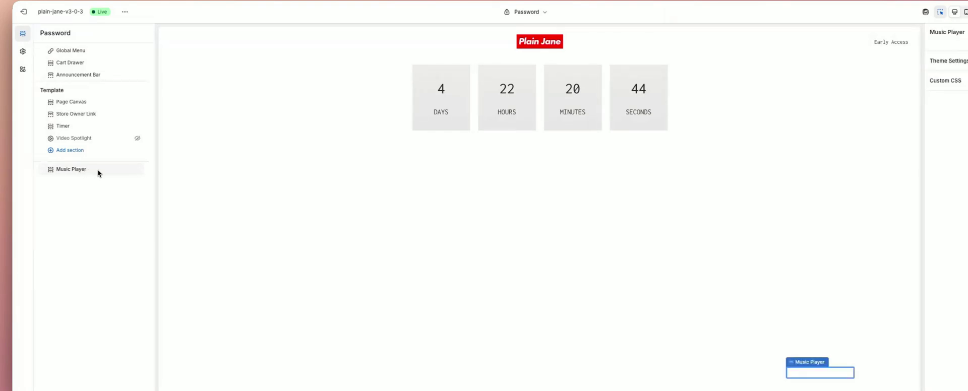
{"action": "left_click", "coordinate": [948, 60]}
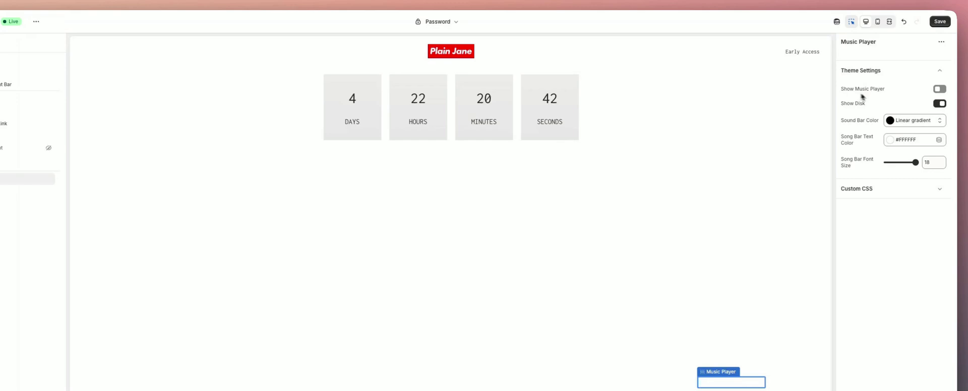
{"action": "left_click", "coordinate": [939, 89]}
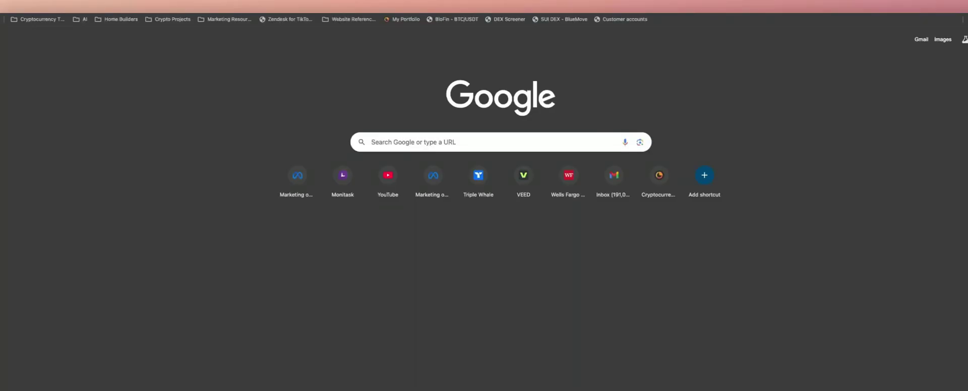
Step: Open the Live Support chat on openspaces.design in a new browser tab and dismiss the 10% Off signup popup
{"action": "type", "text": "openspaces.design"}
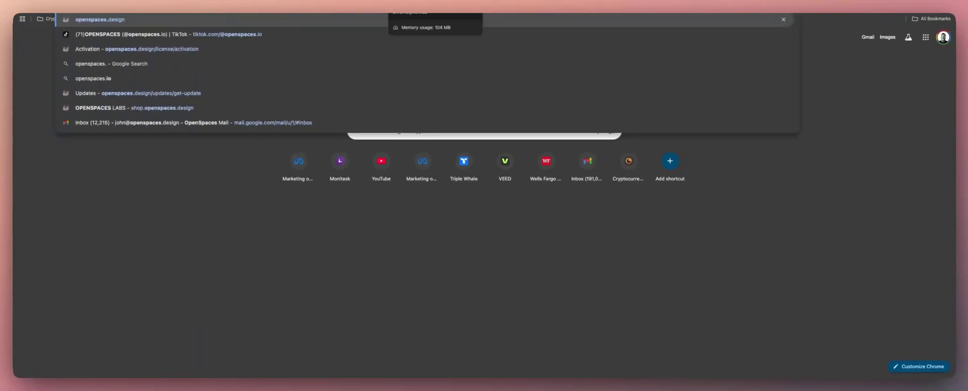
{"action": "key", "text": "Return"}
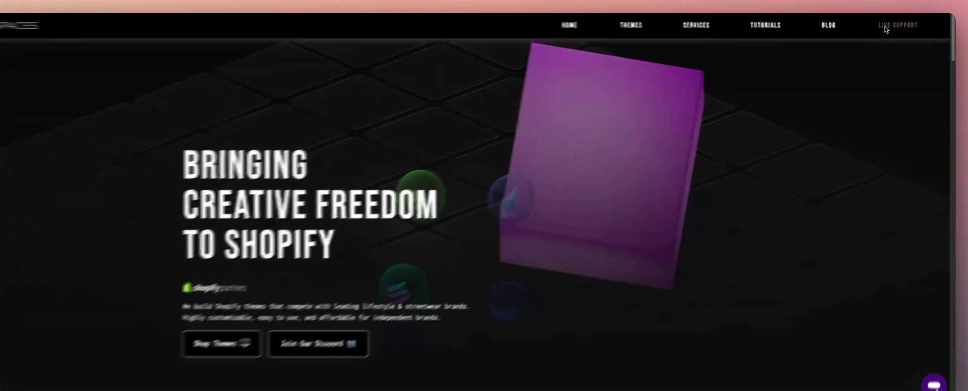
{"action": "left_click", "coordinate": [883, 26]}
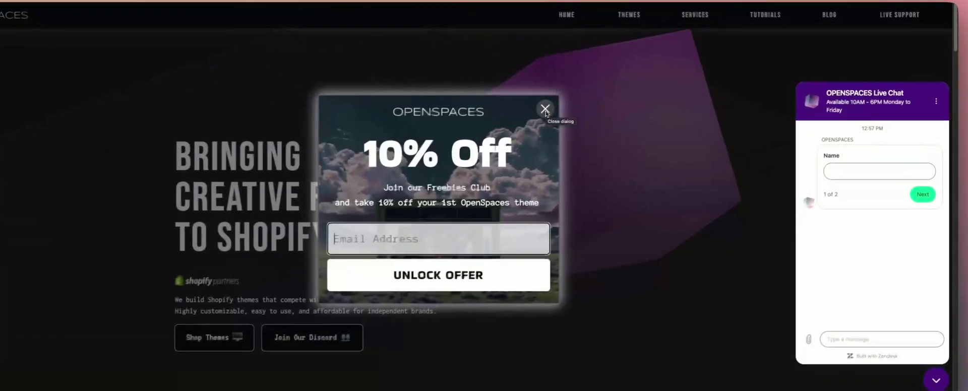
{"action": "left_click", "coordinate": [579, 110]}
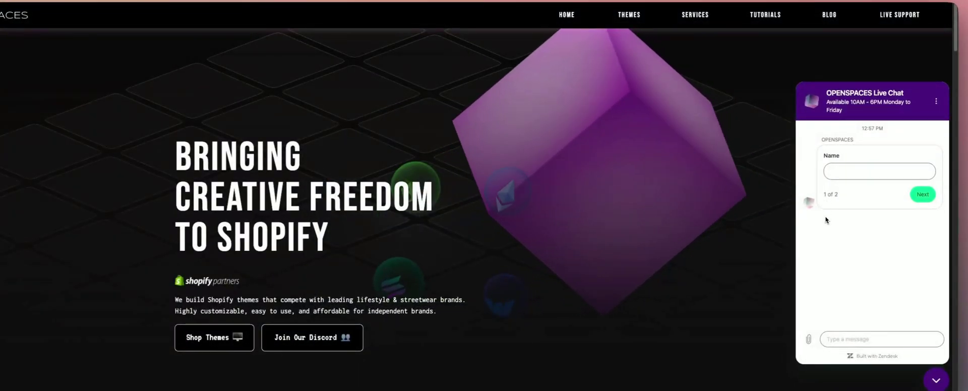